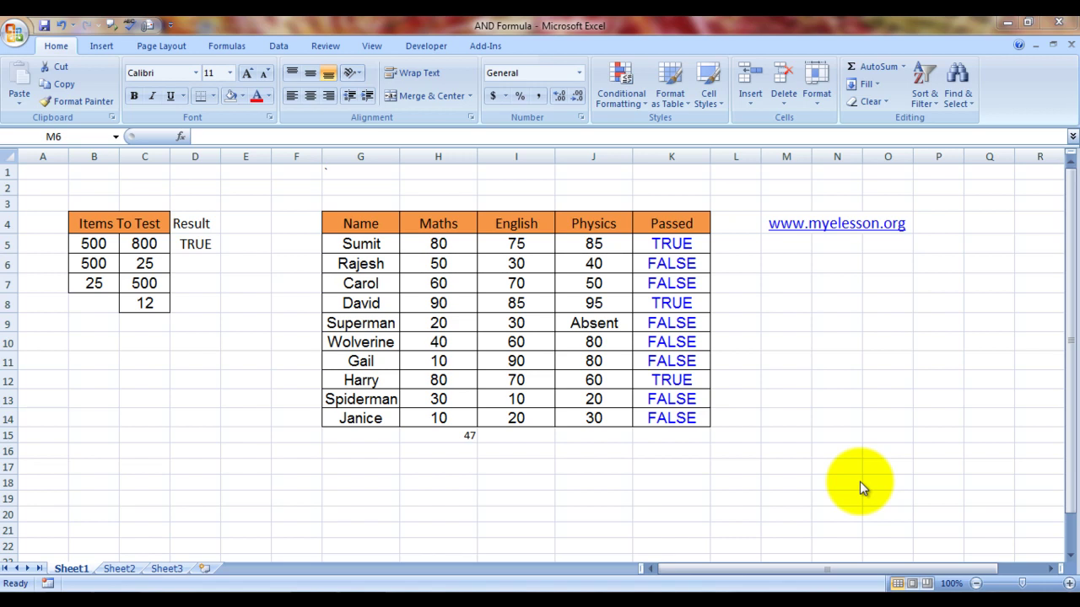
Look over the test values listed in columns B and C
key("Left")
key("Left")
key("Left")
key("Left")
key("Left")
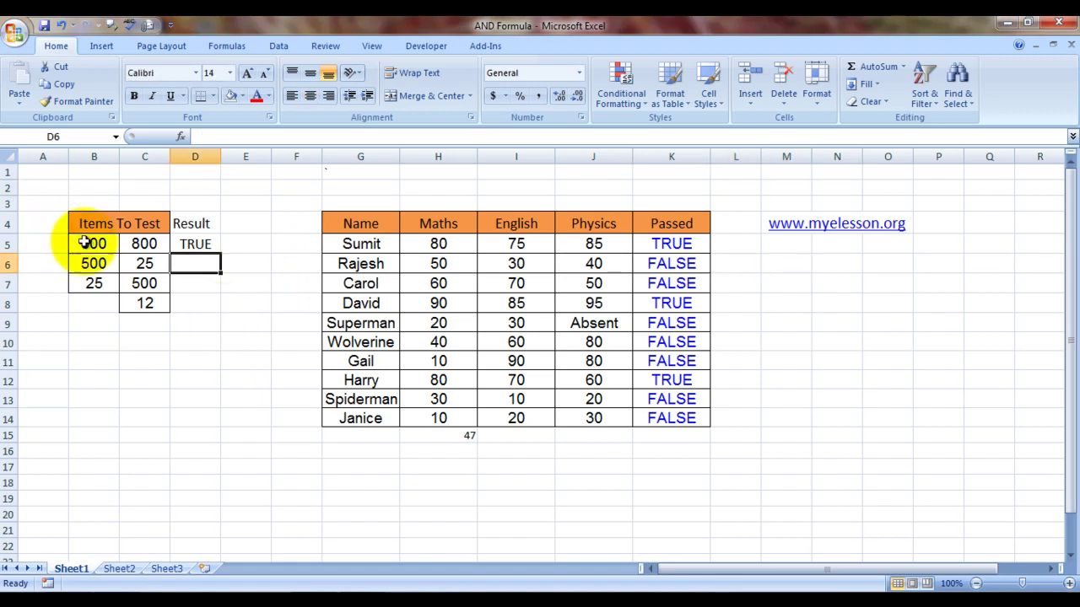
left_click(86, 243)
key("Right")
key("Left")
key("Right")
key("Down")
key("Left")
key("Right")
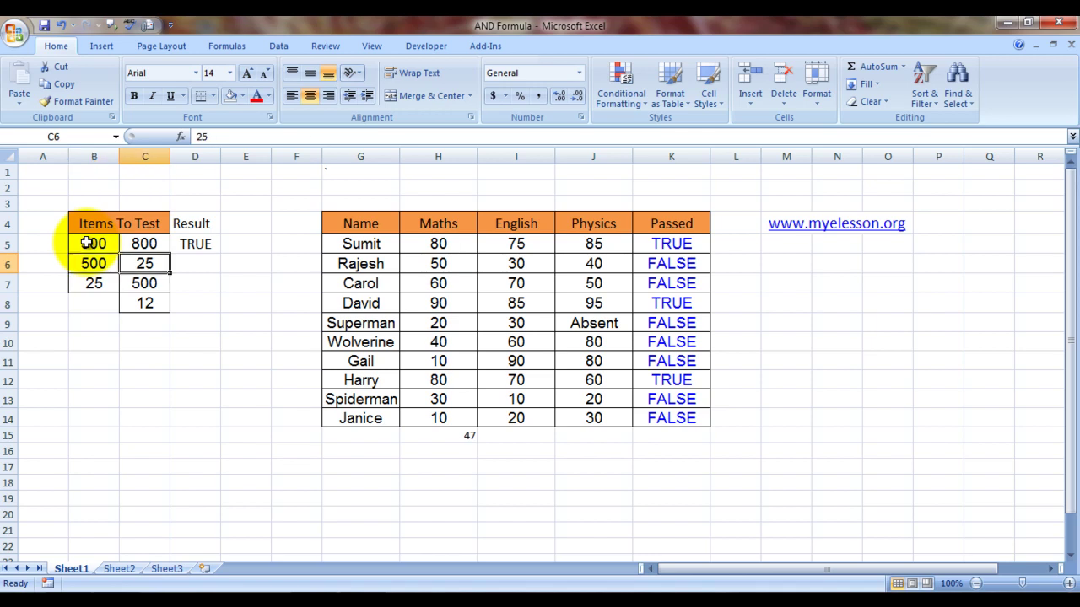
key("Left")
key("Down")
key("Right")
key("Down")
key("Up")
key("Up")
key("Up")
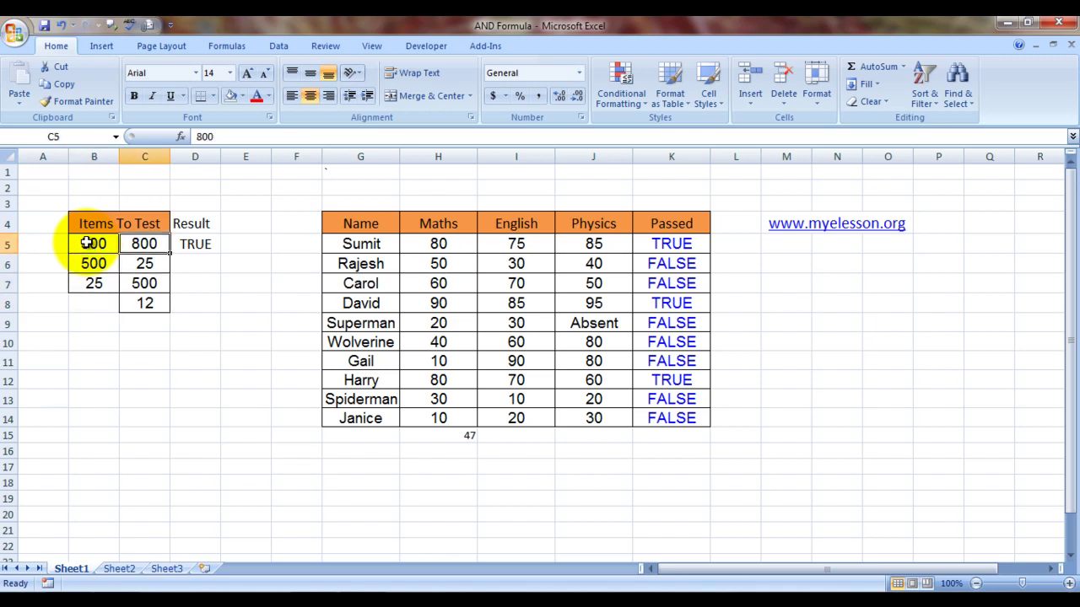
left_click(214, 382)
Review D5's existing AND formula using B5's 500 and C5's 800
key("Up")
key("Up")
key("Up")
key("Up")
key("Up")
key("Up")
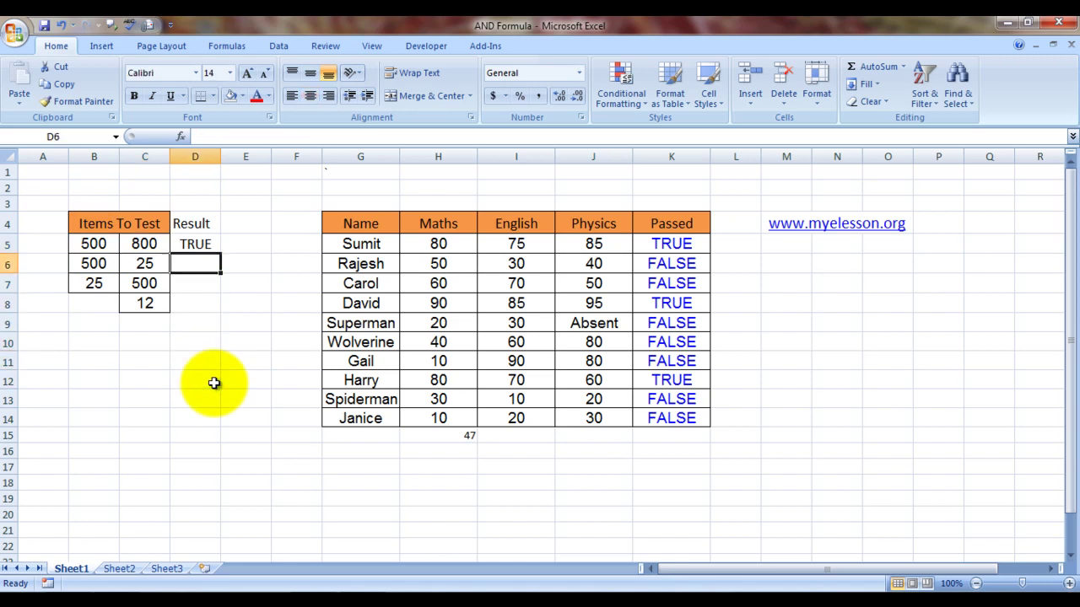
key("Up")
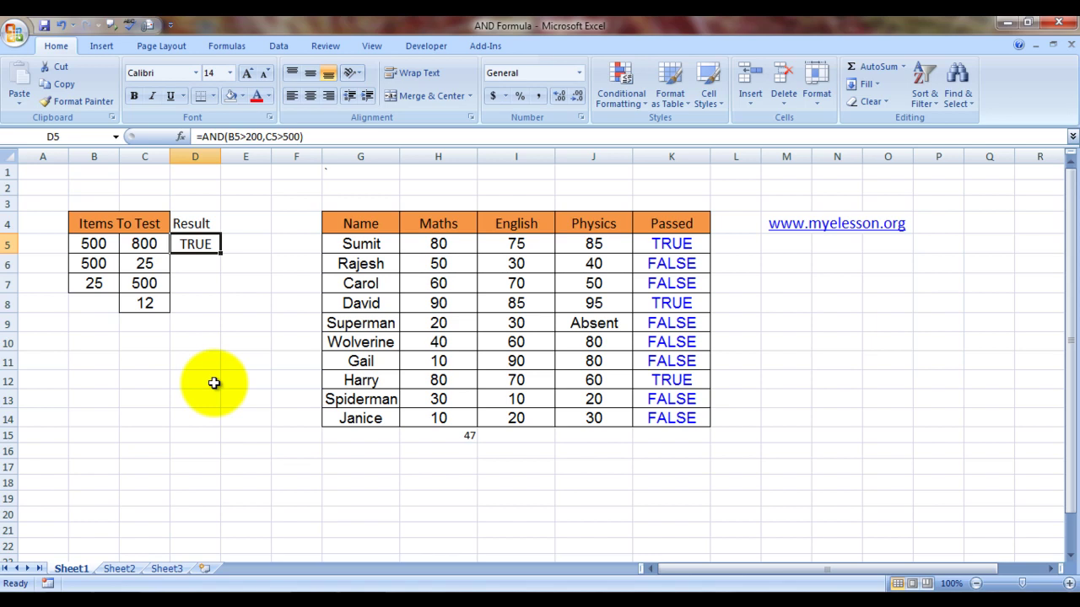
left_click(98, 243)
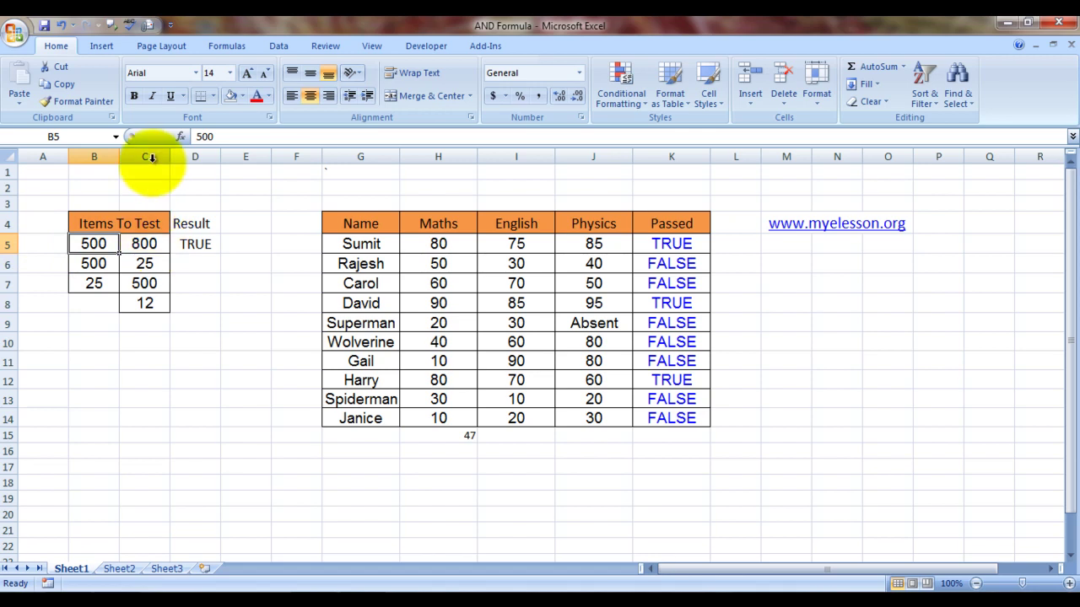
left_click(140, 242)
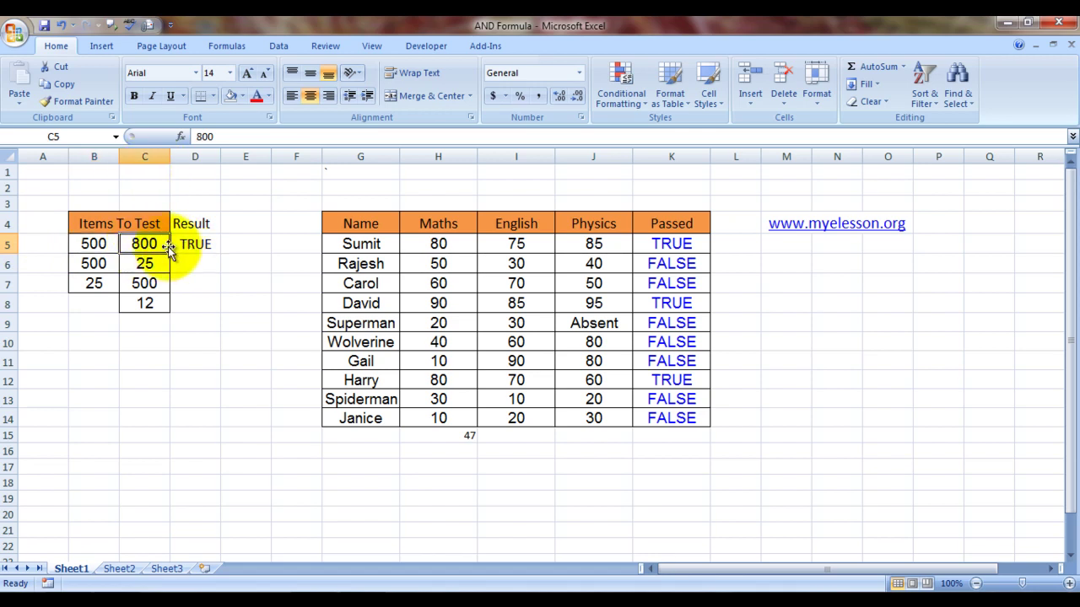
left_click(196, 243)
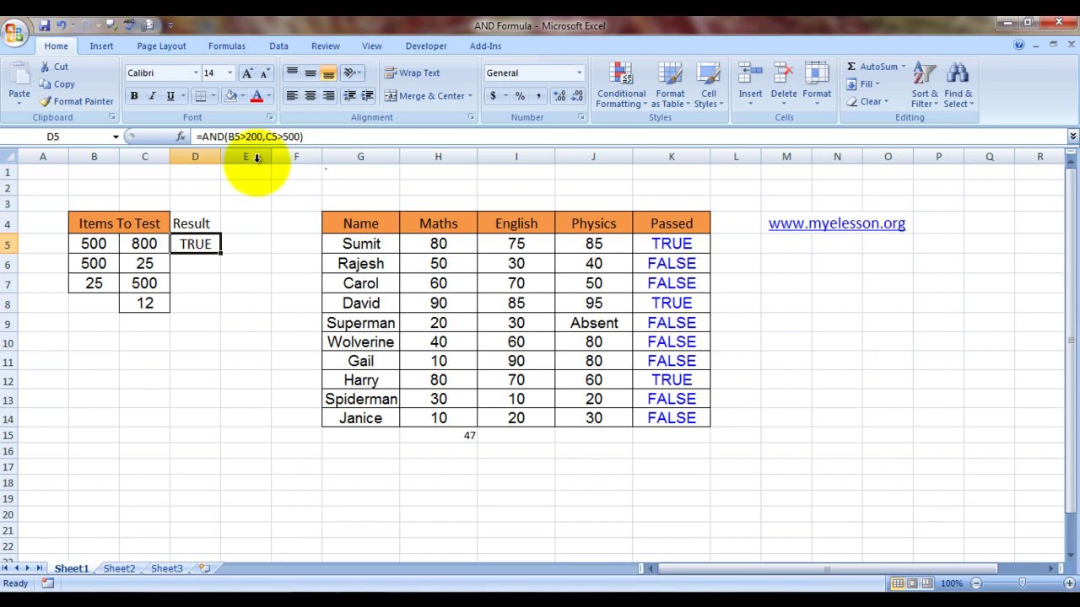
Enter =AND(B6>300,C6>10) in D6 so it returns TRUE for 500 and 25
key("Down")
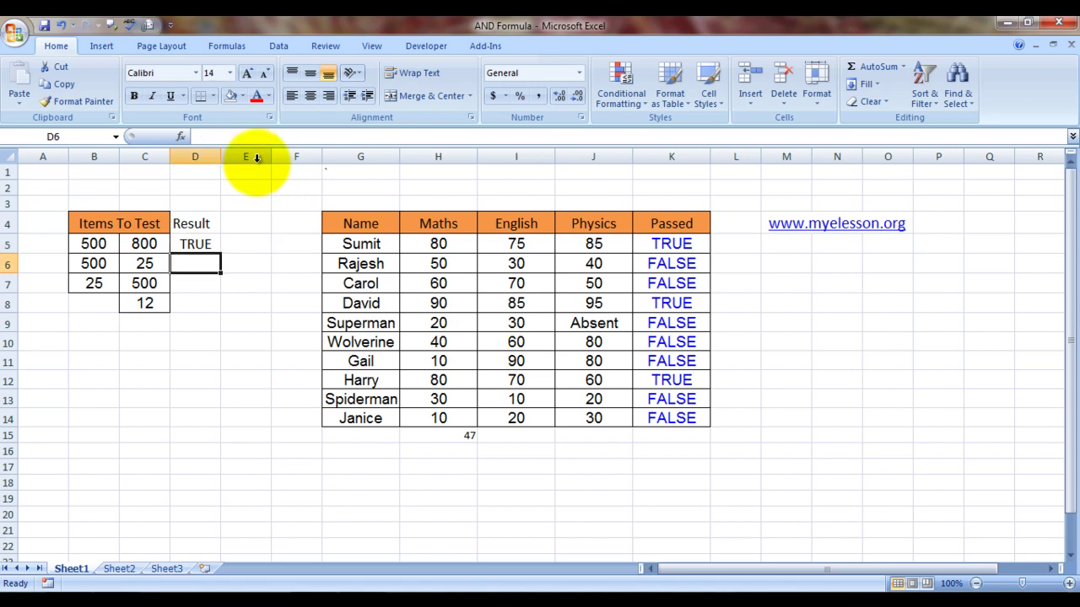
key("Up")
key("Down")
type("=")
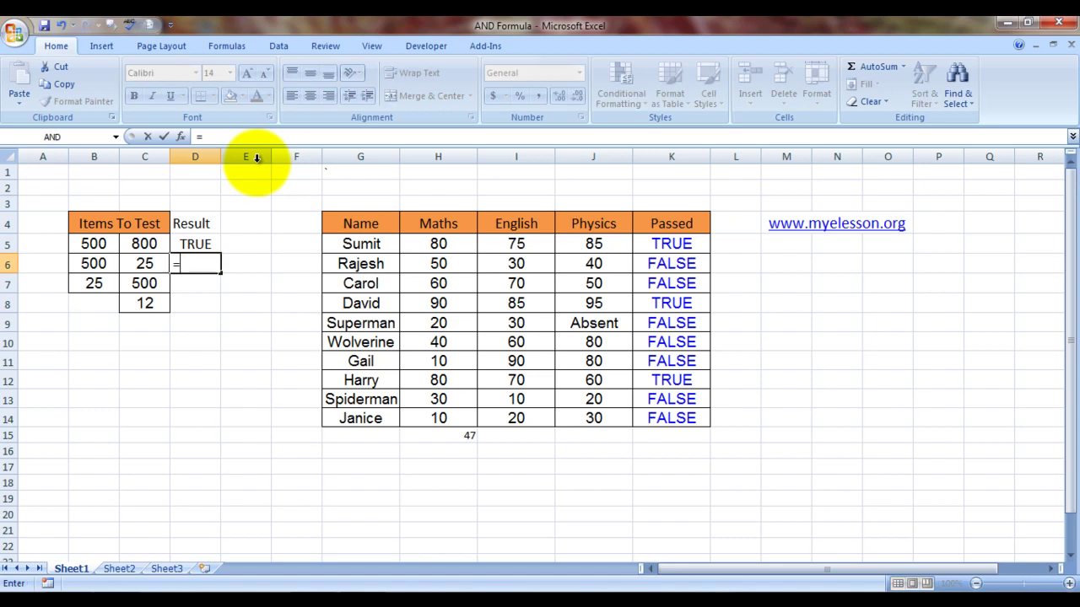
type("and")
key("Tab")
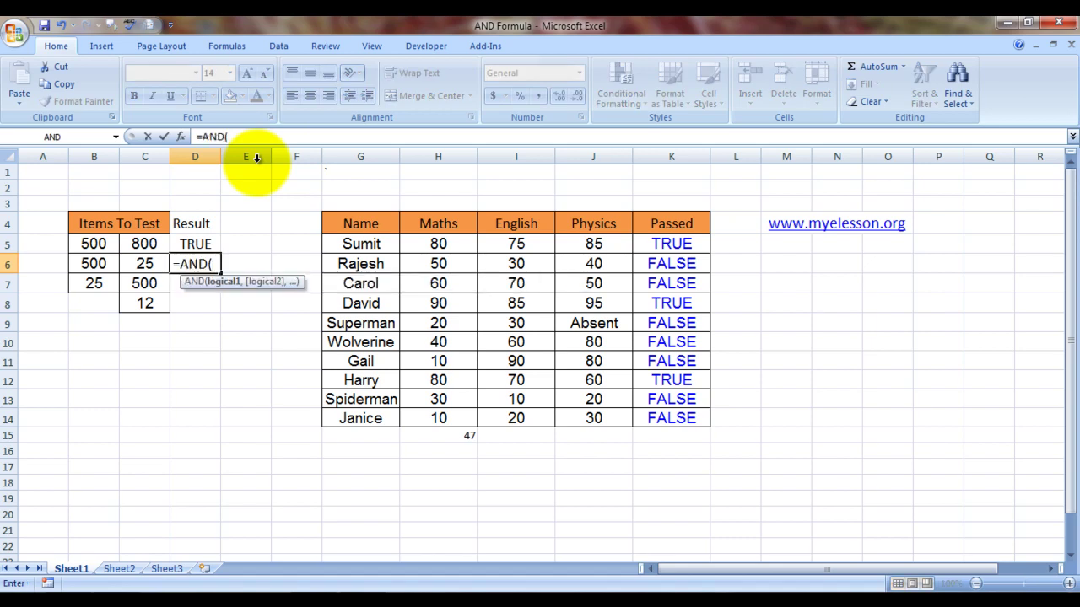
left_click(95, 265)
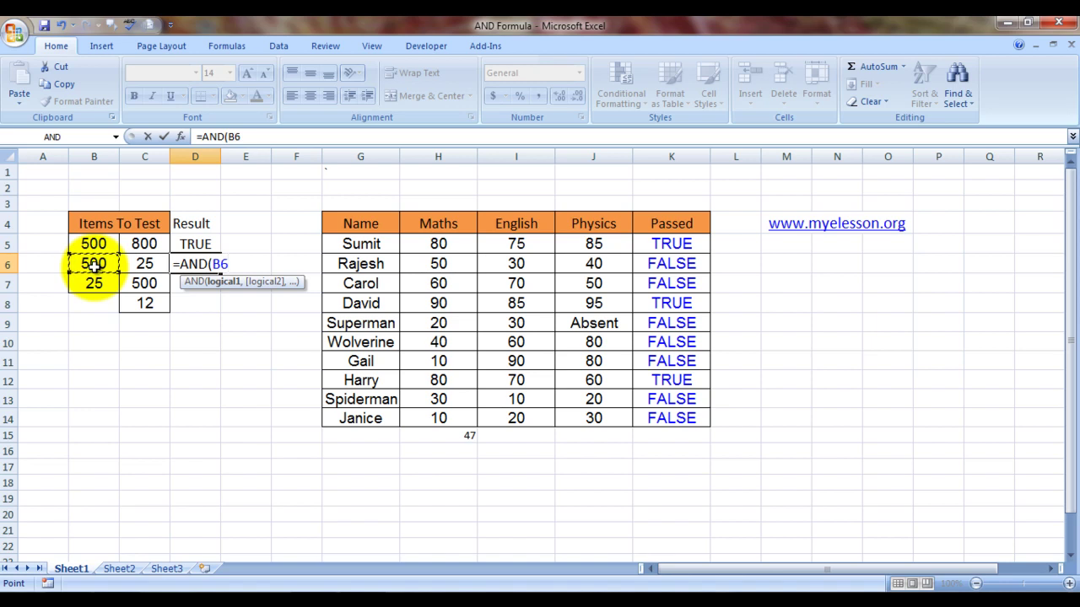
type(">")
type("300")
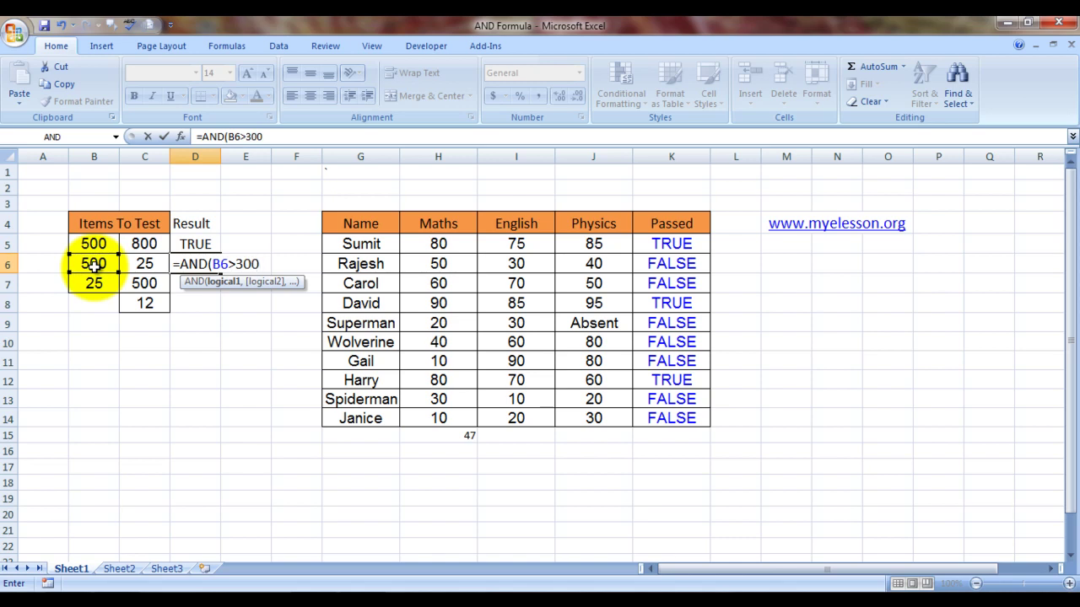
type(",")
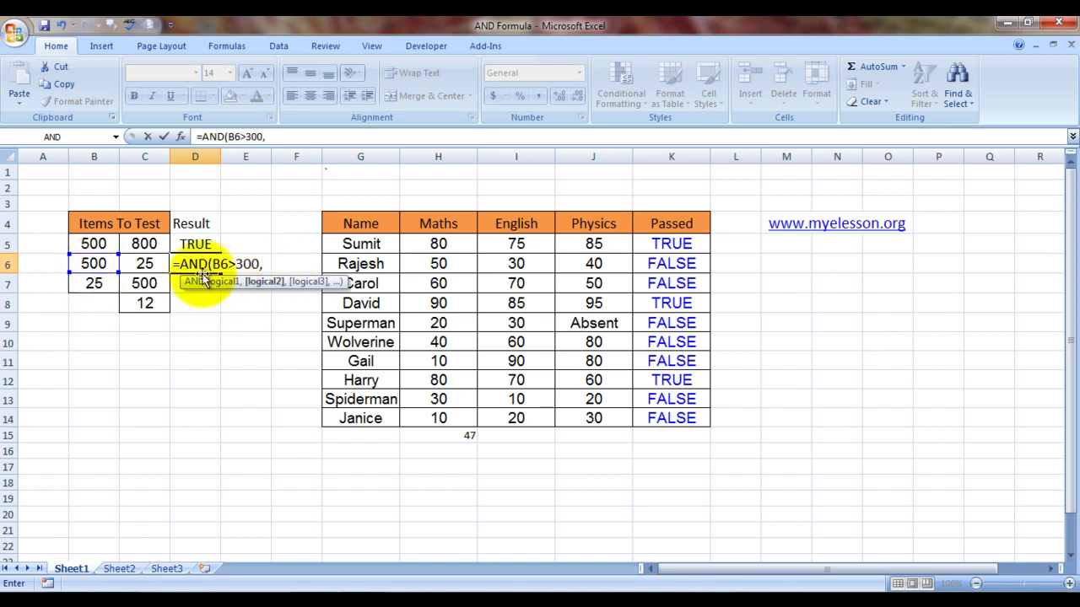
left_click(143, 264)
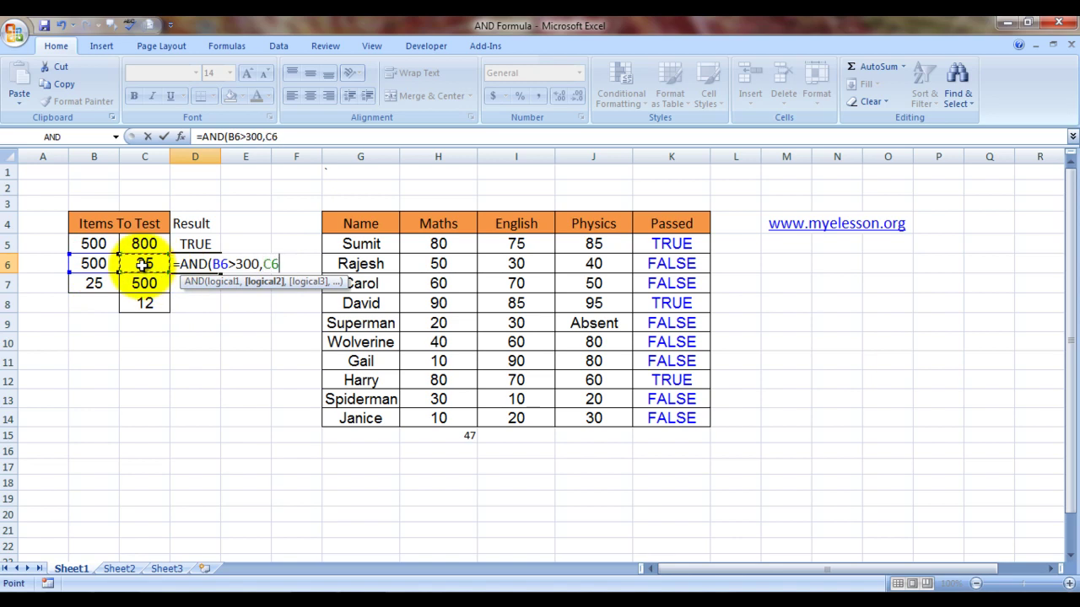
type(">10")
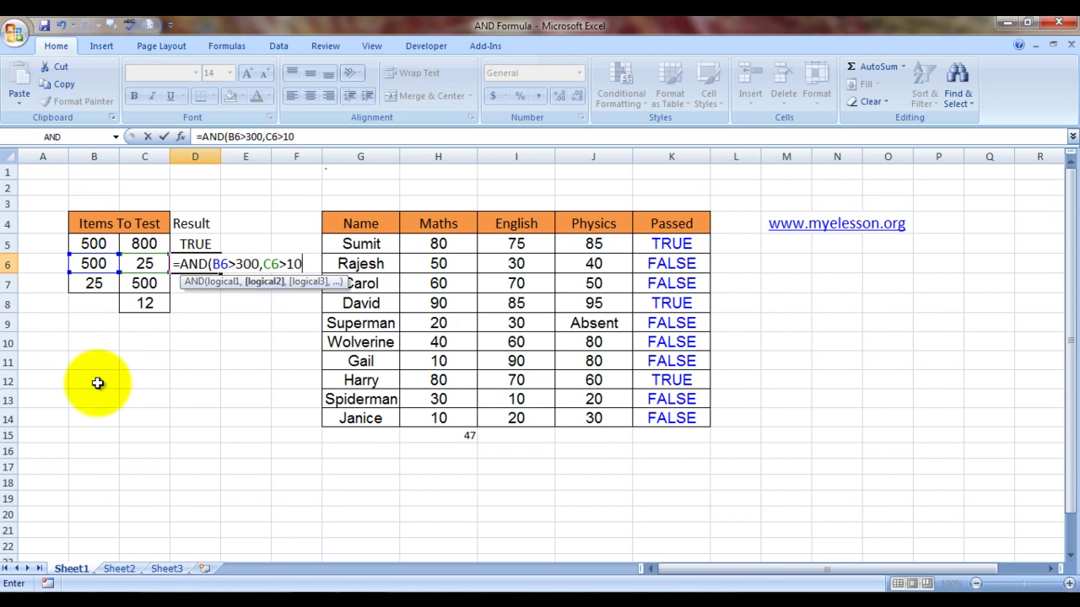
type(")")
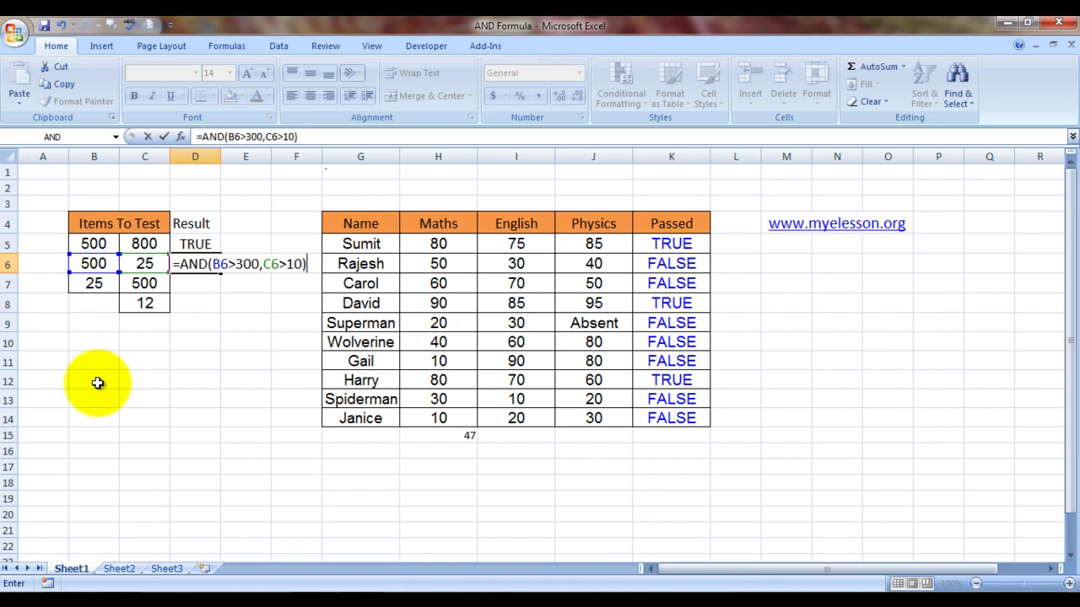
key("Return")
key("Up")
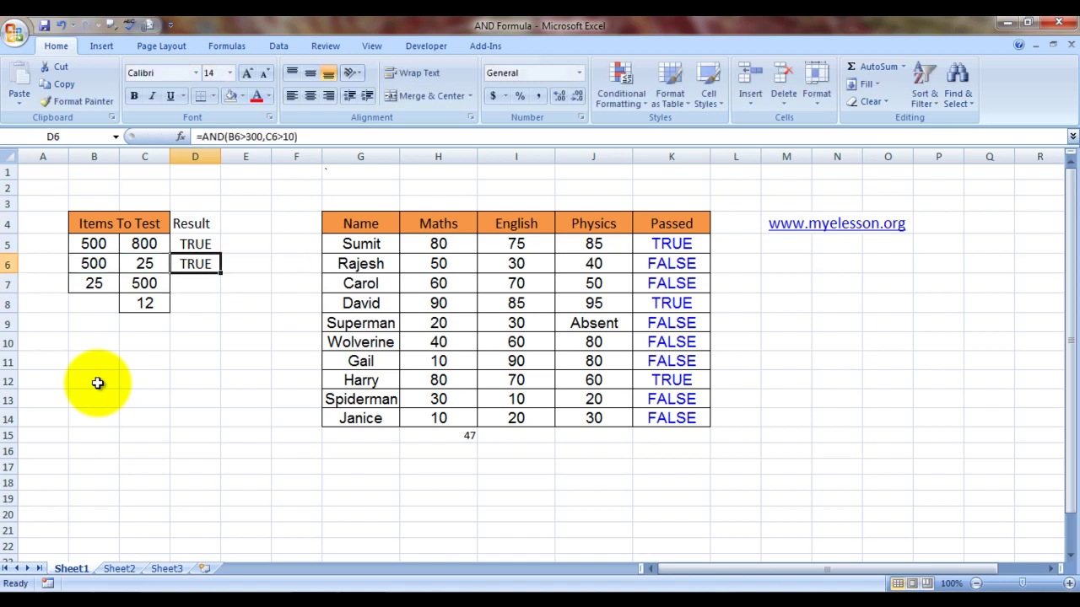
Enter =AND(B7>30,C7>450) in D7, which returns FALSE for 25 and 500
key("Down")
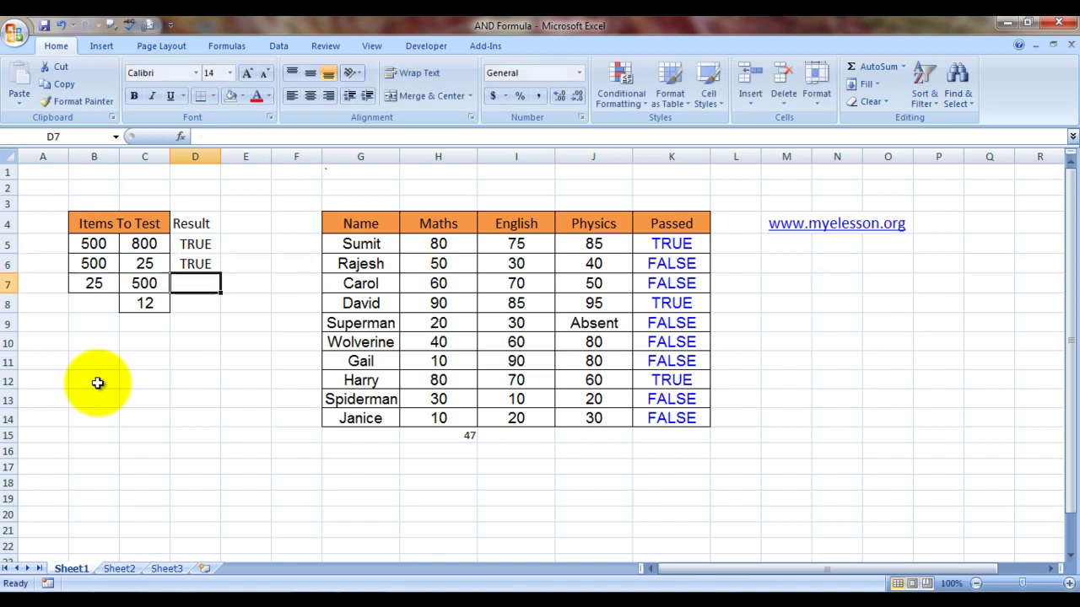
type("=")
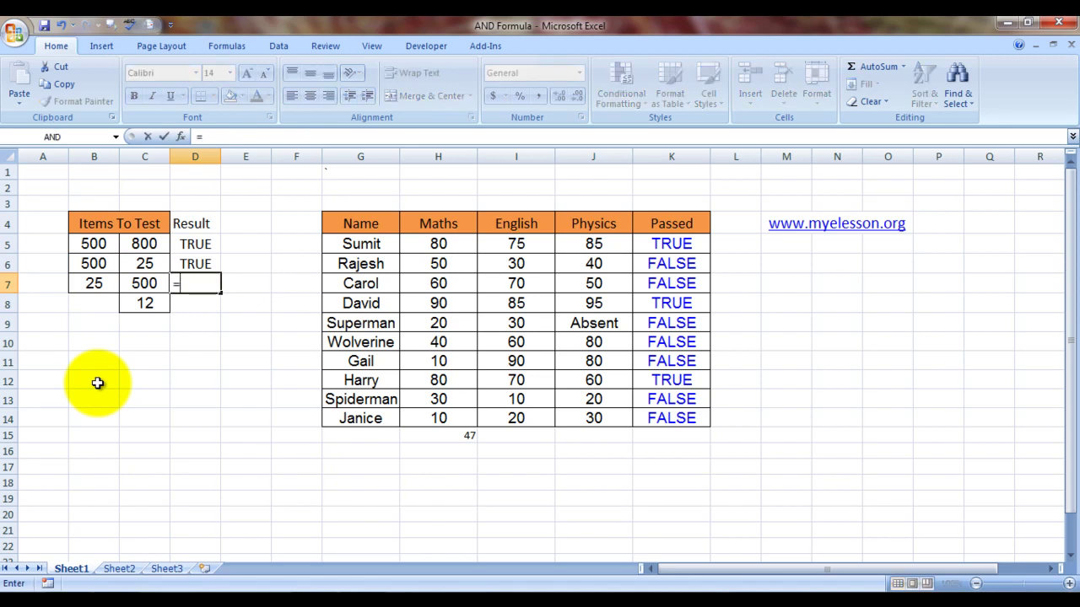
type("and")
key("Tab")
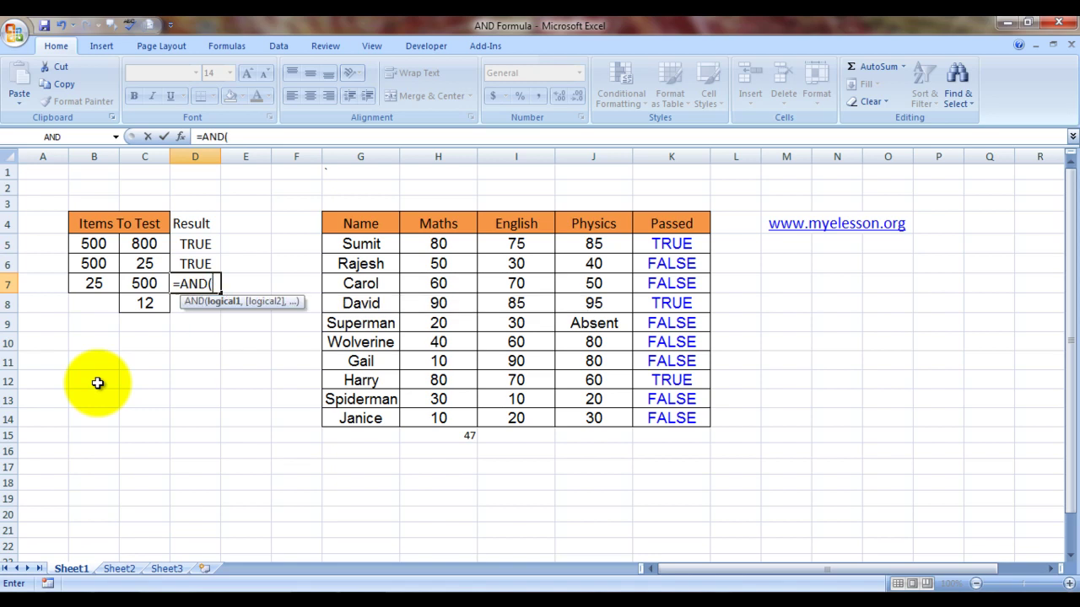
left_click(93, 285)
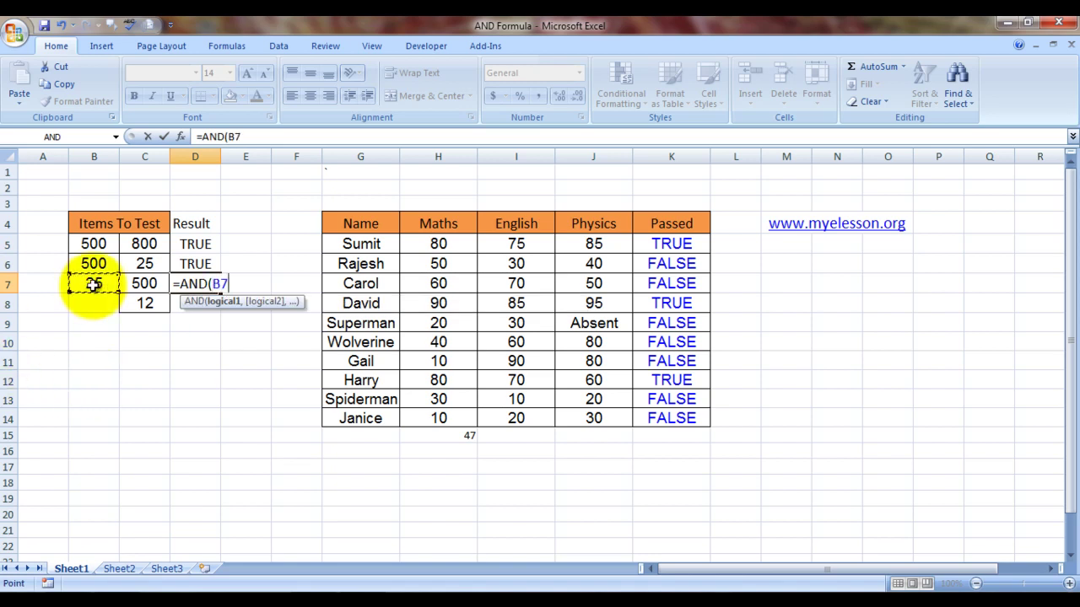
type(">")
type("30")
type(",")
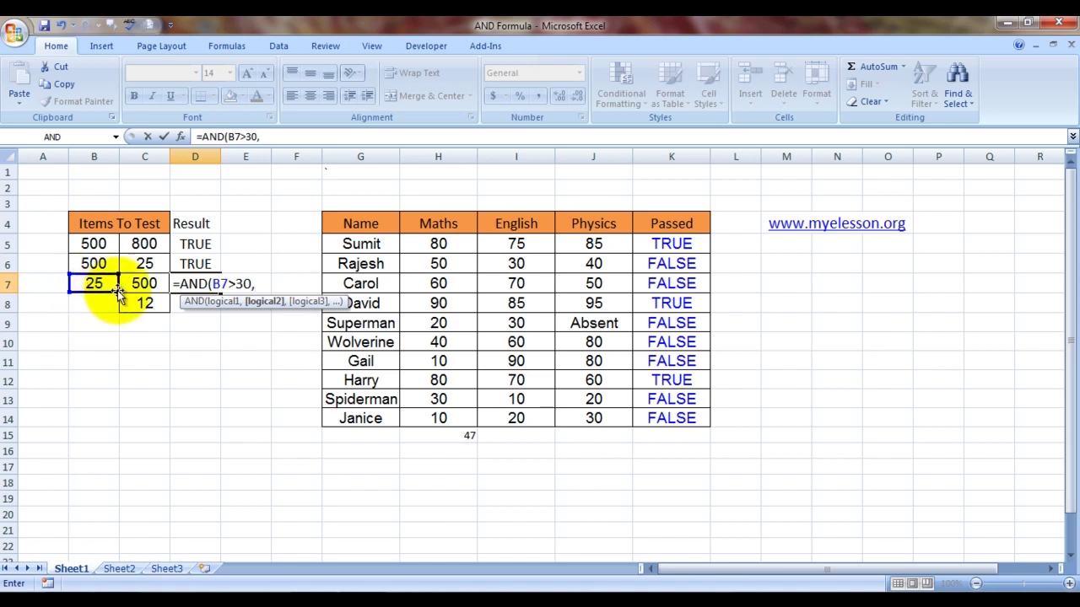
left_click(144, 284)
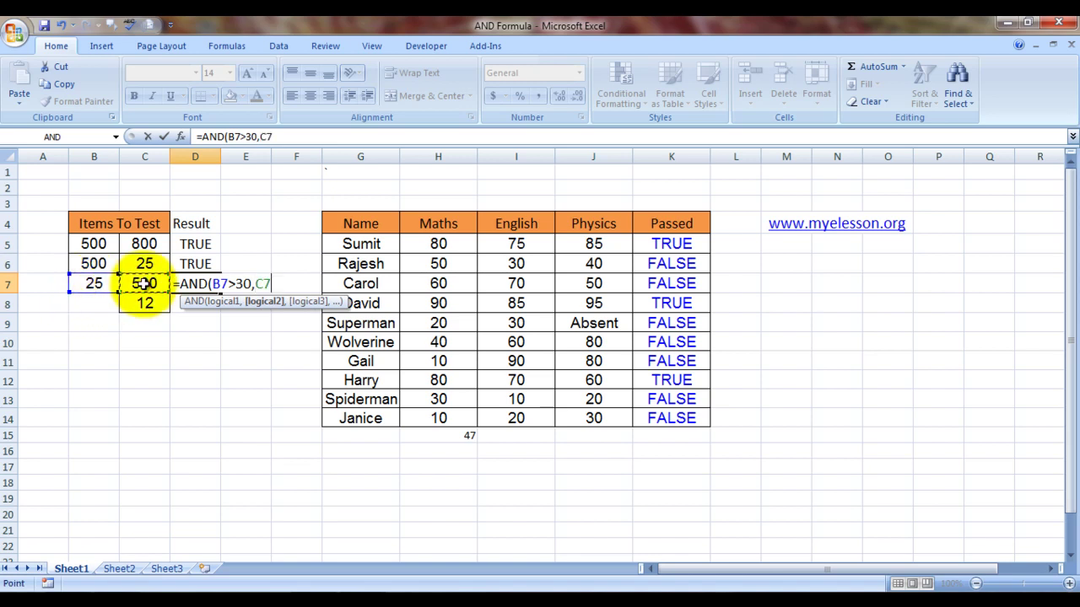
type(">450)")
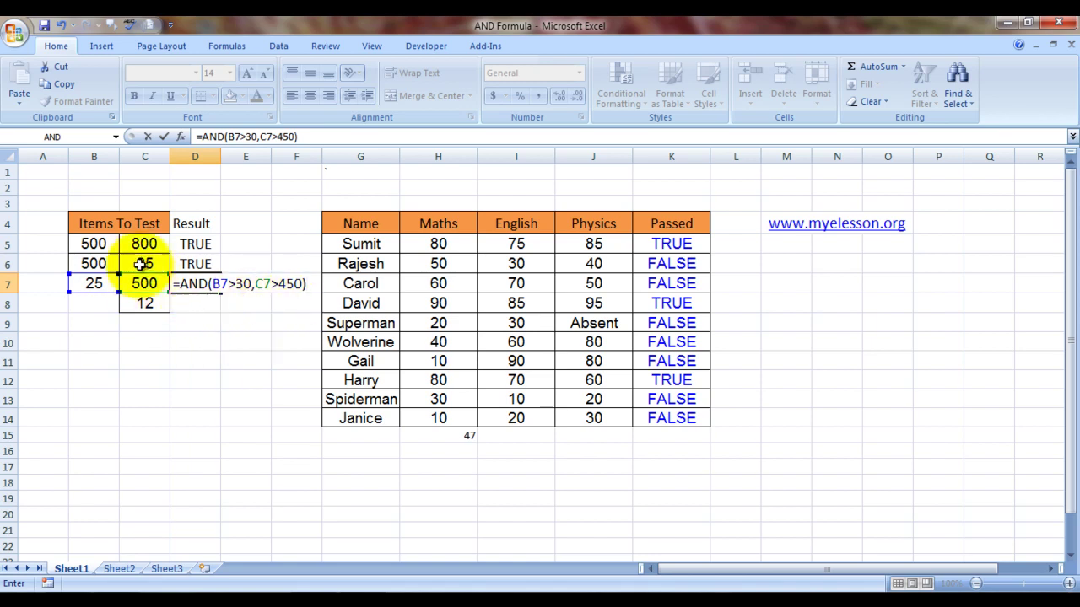
key("ctrl+Return")
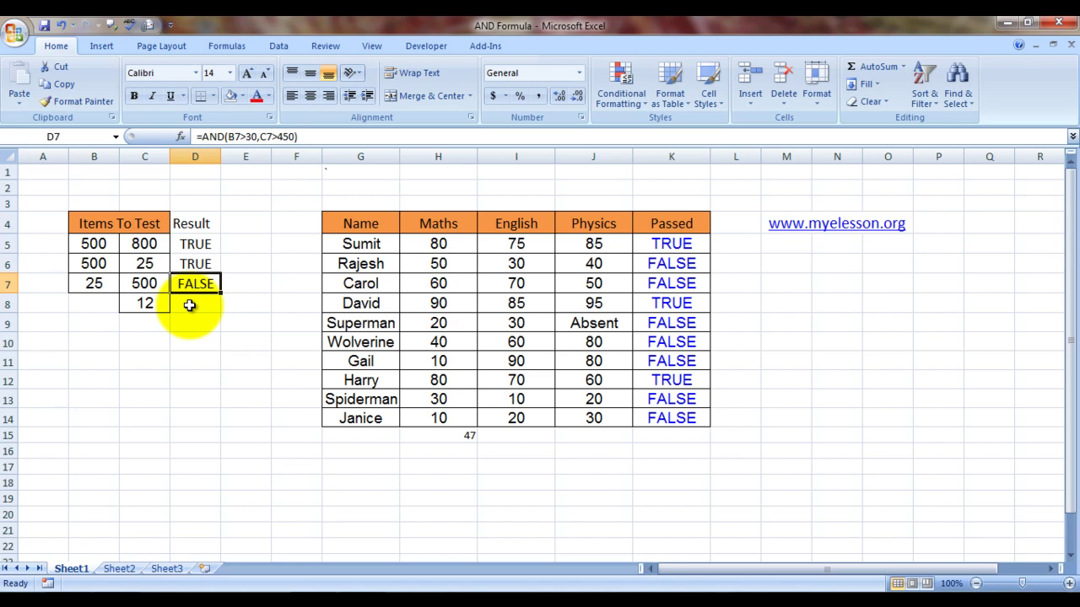
key("Right")
key("Right")
key("Right")
key("Right")
key("Right")
key("Up")
key("Up")
key("Up")
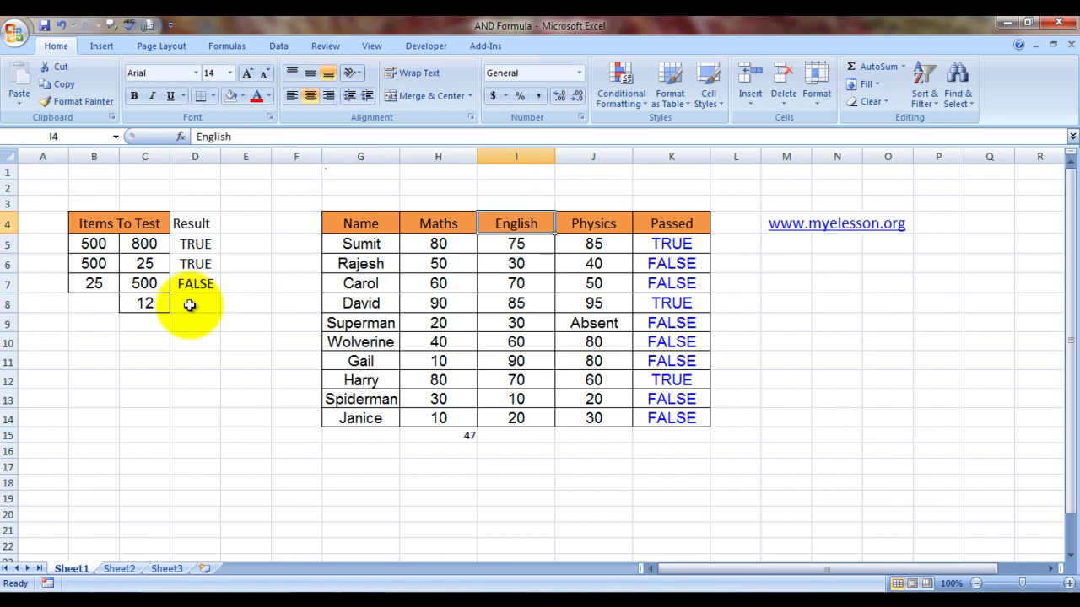
key("Down")
key("Left")
key("Left")
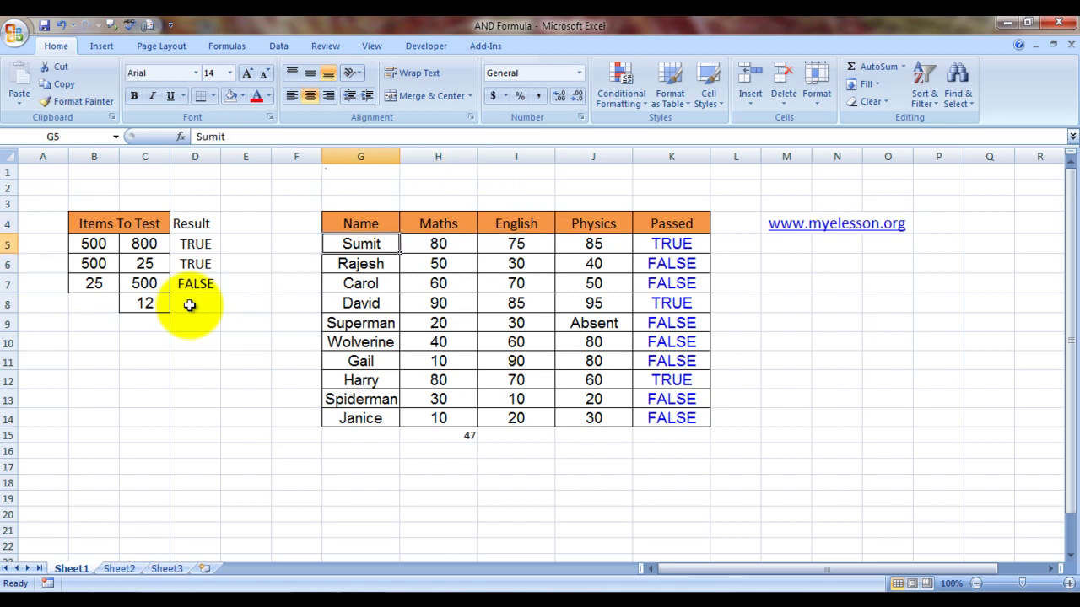
key("Down")
key("Down")
key("Down")
key("Down")
key("Down")
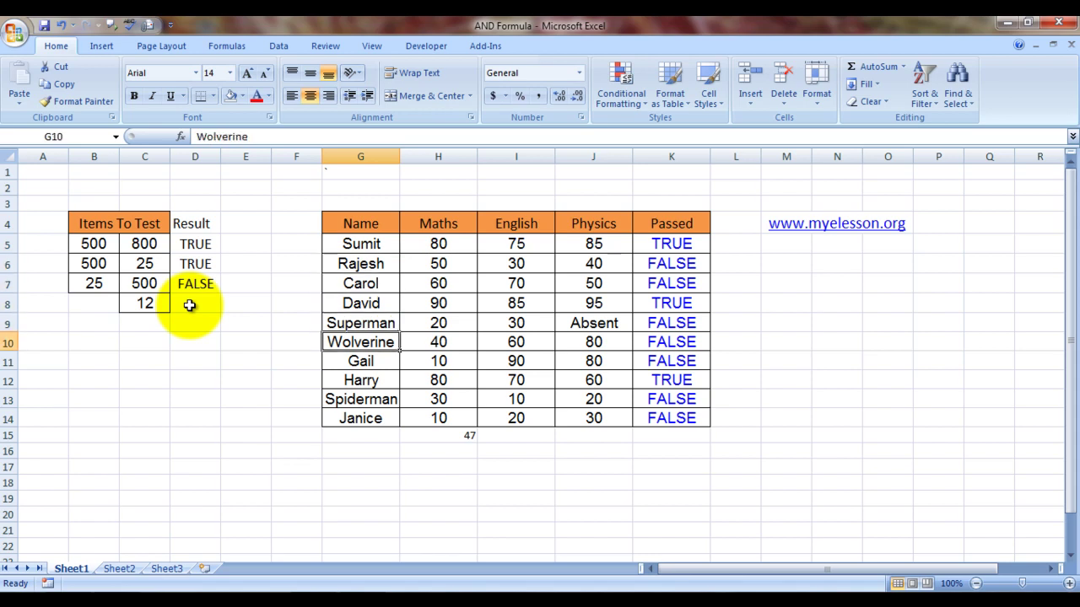
key("Down")
key("Down")
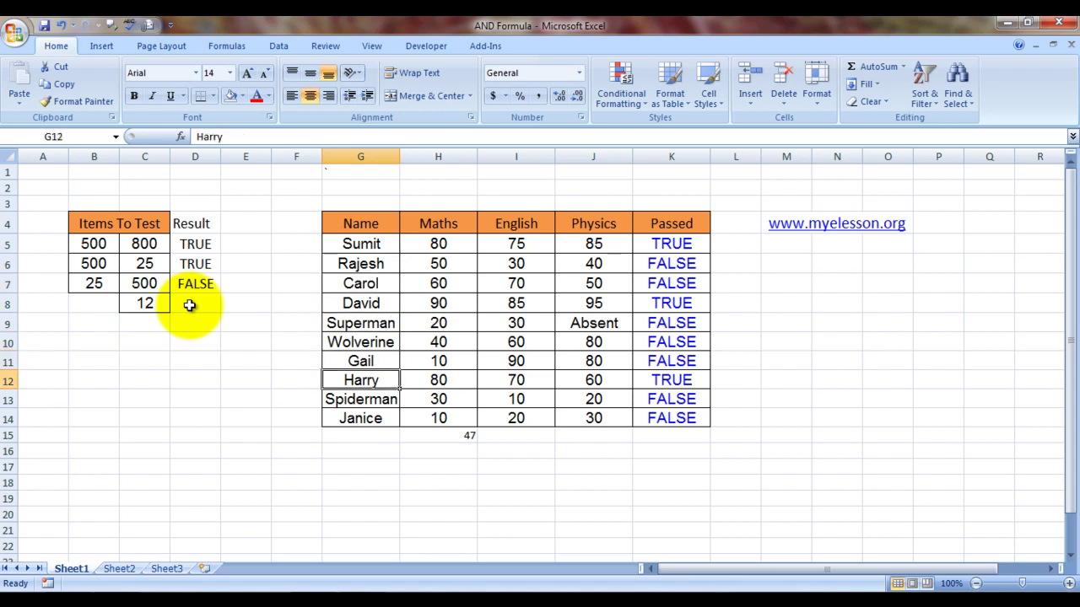
key("Down")
key("Down")
key("Up")
key("Up")
key("Up")
key("Up")
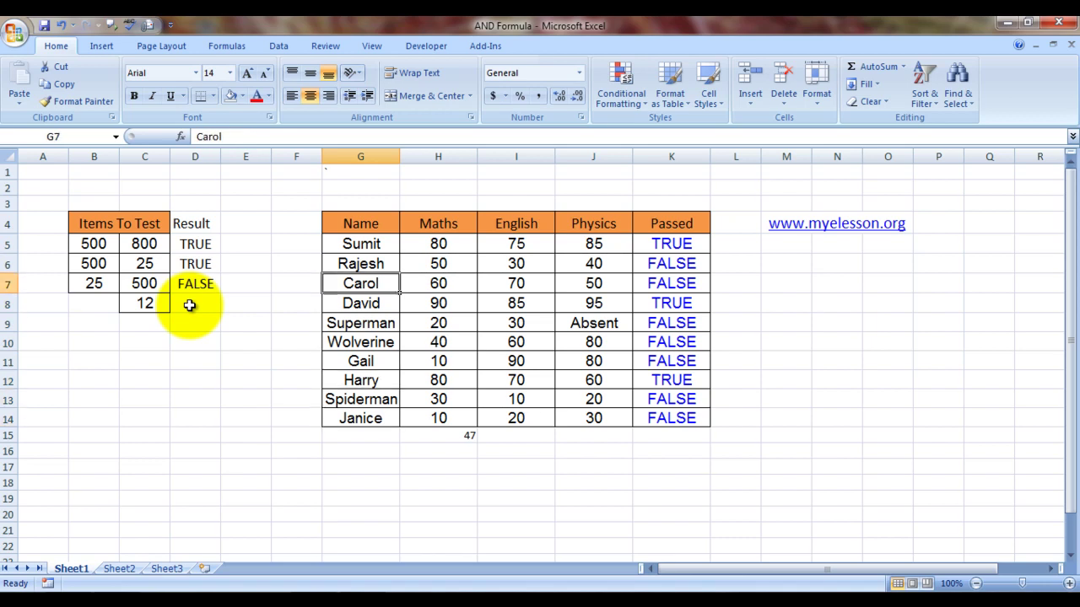
key("Right")
key("Up")
key("Up")
key("Down")
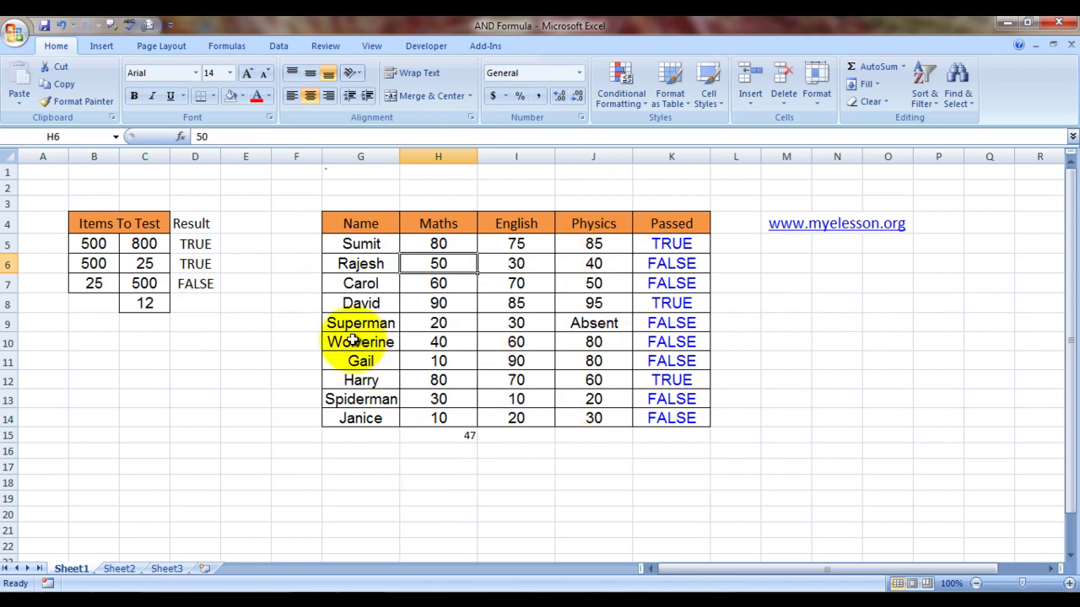
left_click(596, 322)
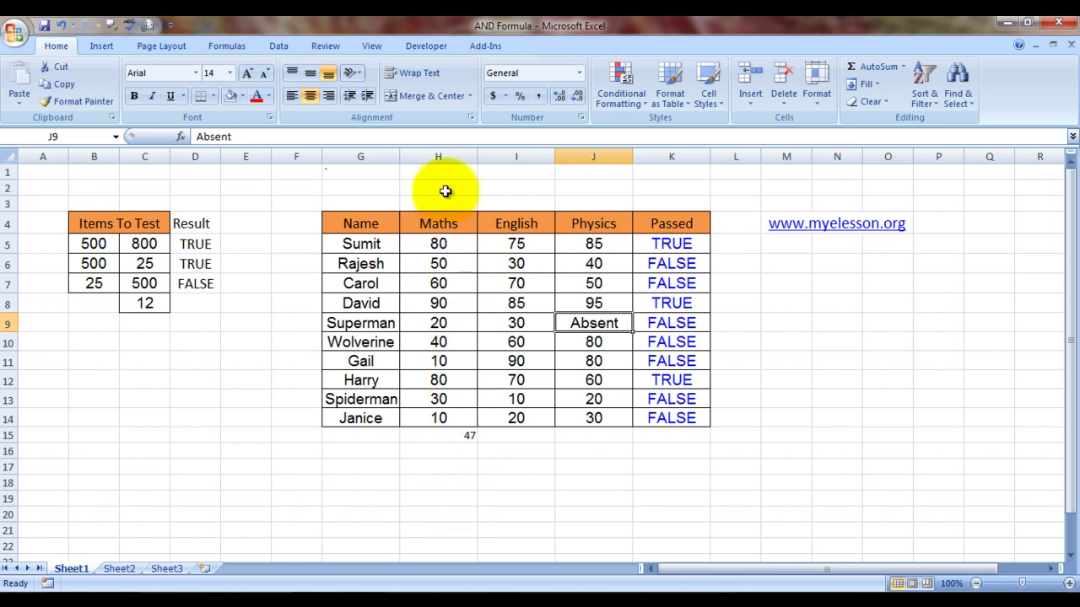
Inspect K5's nested AND formula and its referenced ranges, leaving it unchanged
left_click(671, 256)
left_click(670, 251)
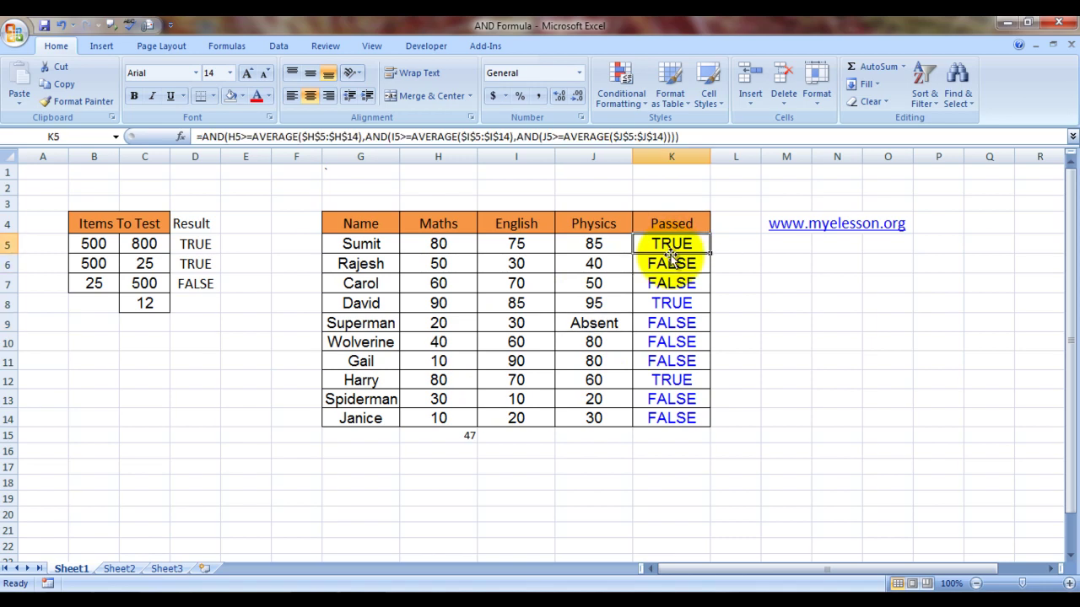
key("F2")
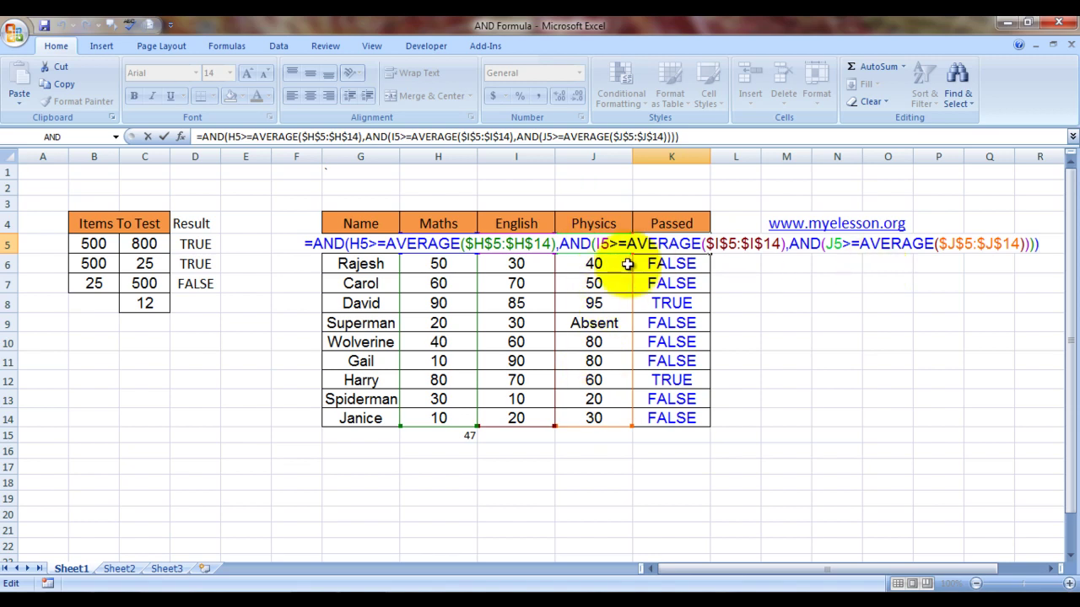
key("ctrl+Return")
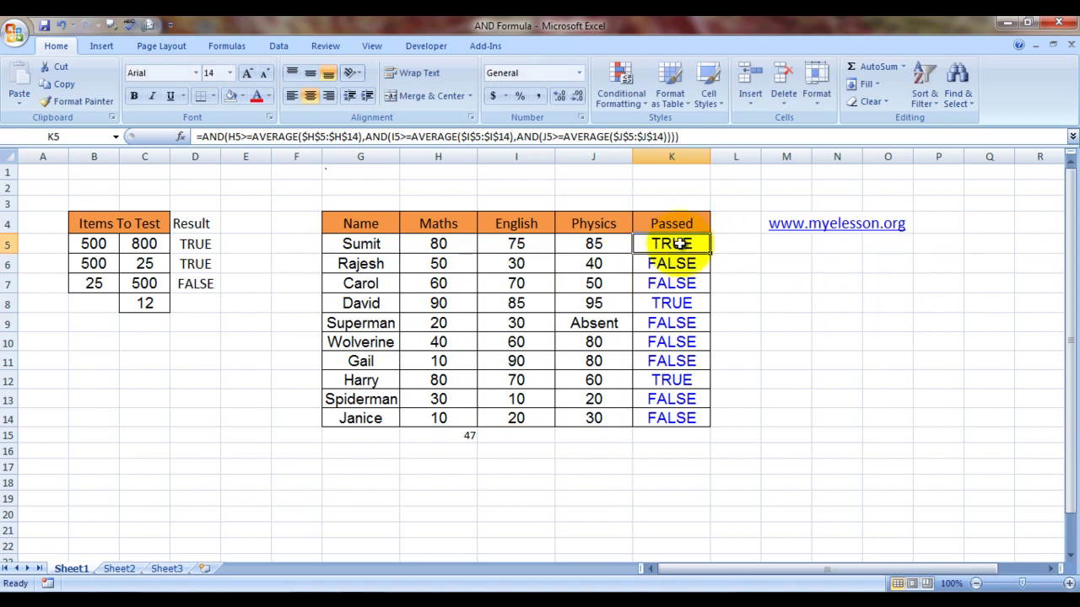
Clear the Passed result in K6
key("Down")
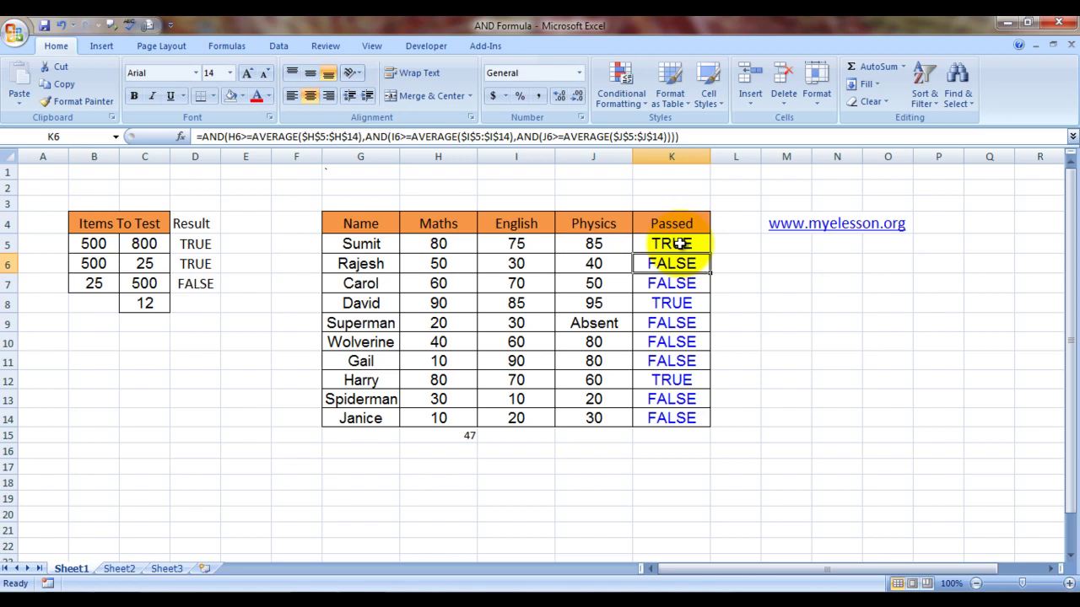
key("Delete")
key("shift+Down")
Clear the remaining Passed results in K7:K14
key("shift+Down")
key("shift+Down")
key("shift+Down")
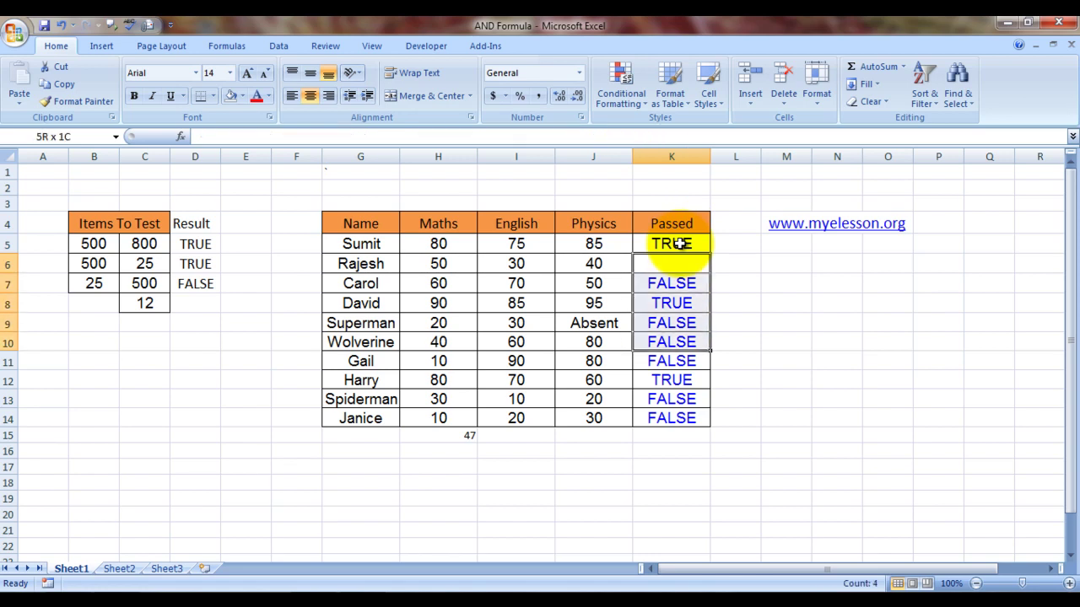
key("shift+Down")
key("shift+Down")
key("shift+Down")
key("Delete")
key("Down")
key("Up")
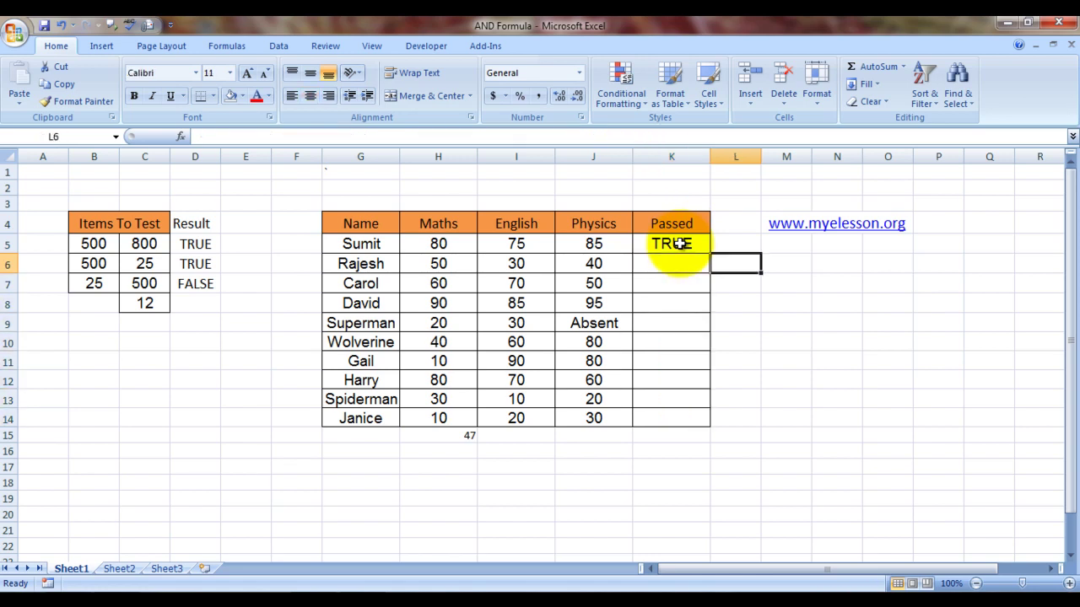
Start K6's formula as =AND(H6>=AVERAGE($H$5:$H$14),and( to test the Maths score
type("=")
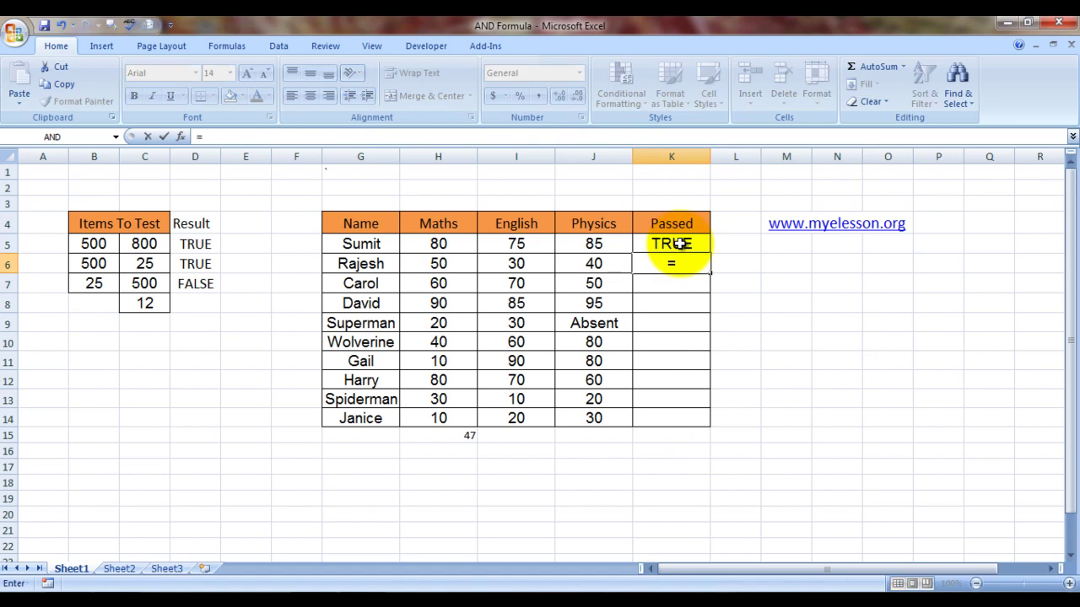
type("and")
key("Tab")
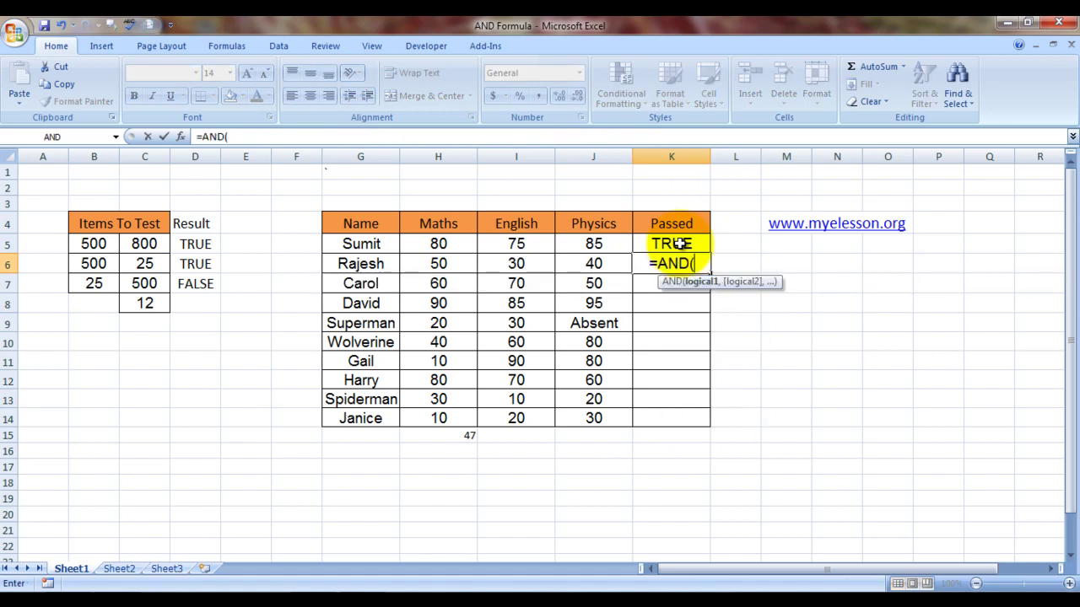
left_click(440, 262)
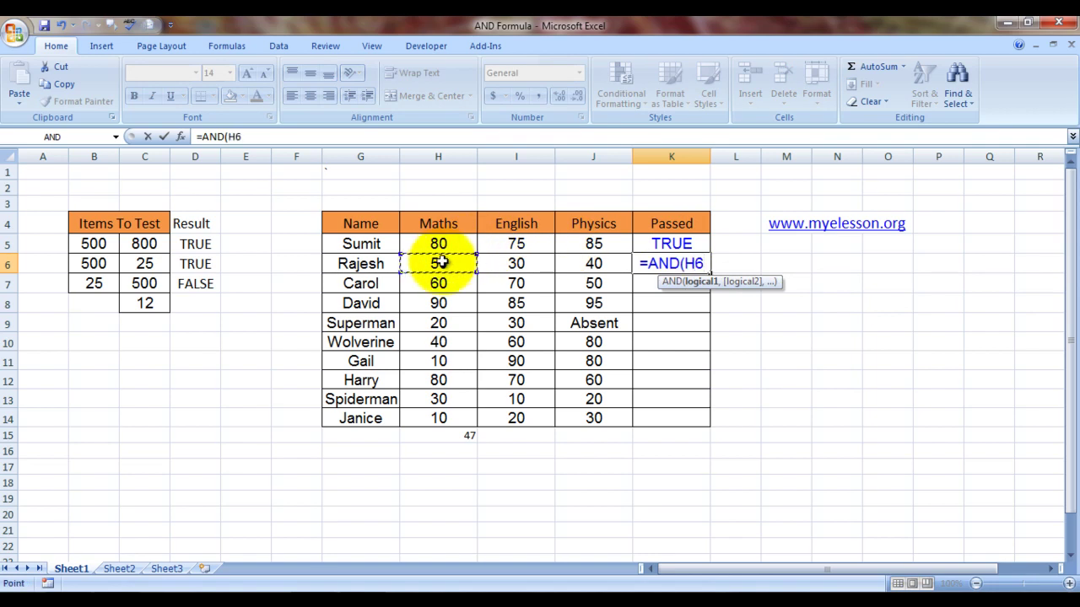
type(">")
type("=")
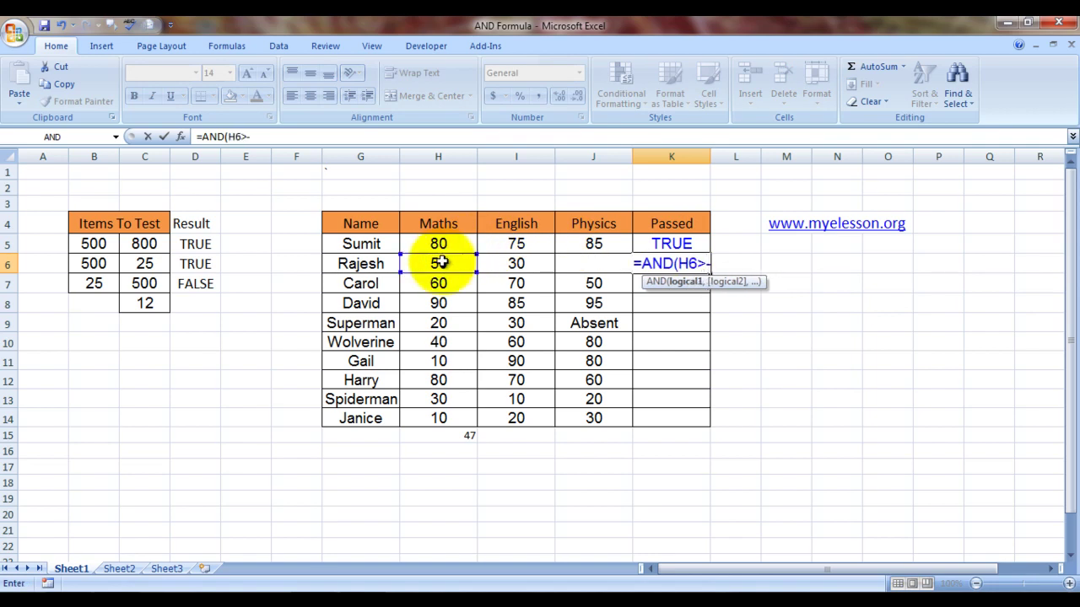
key("BackSpace")
type("=")
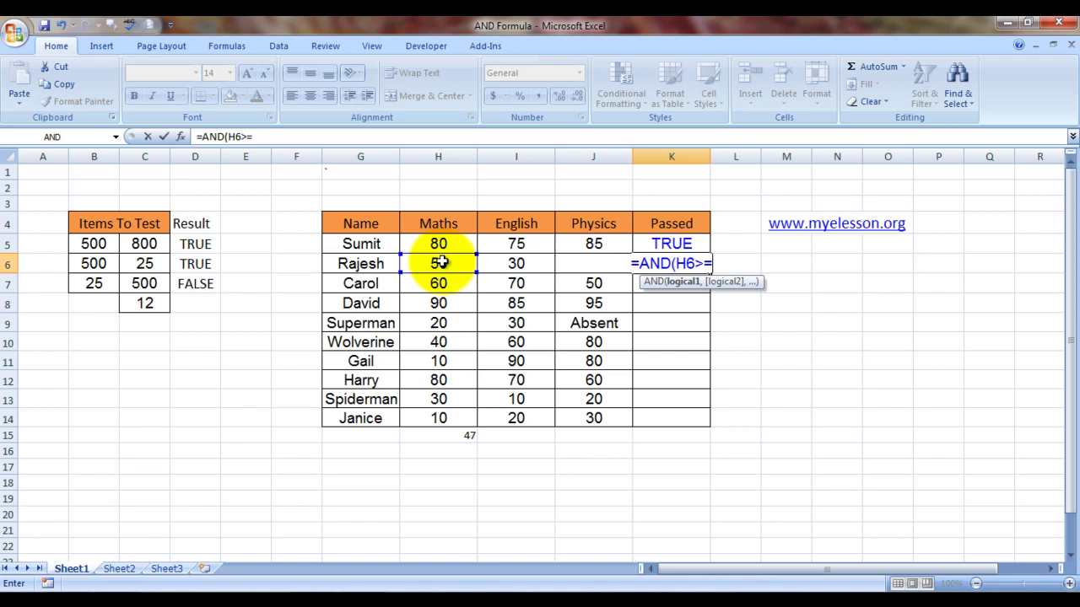
type("aver")
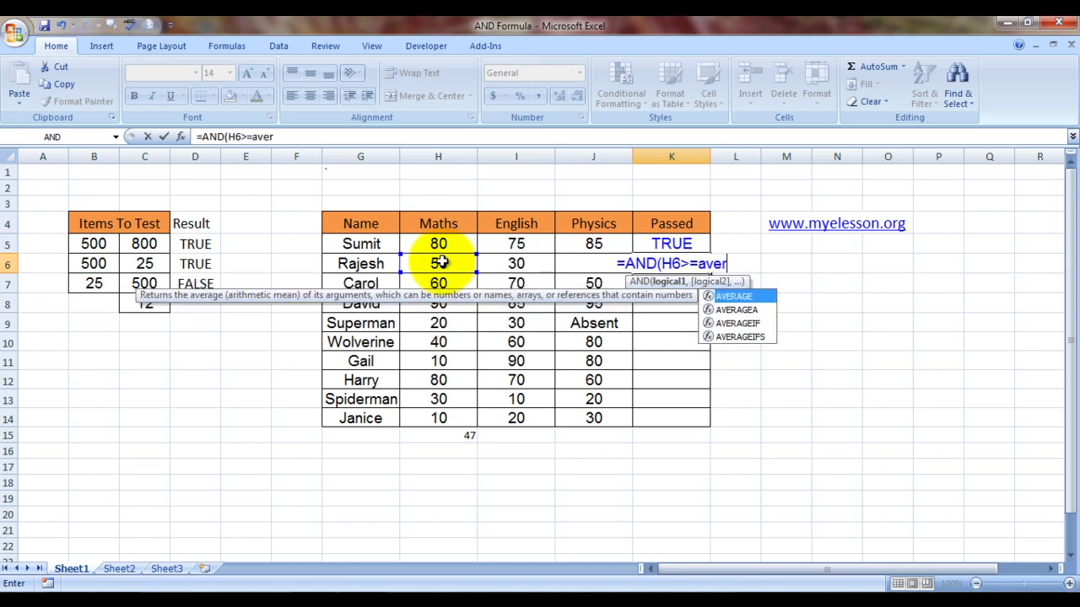
key("Tab")
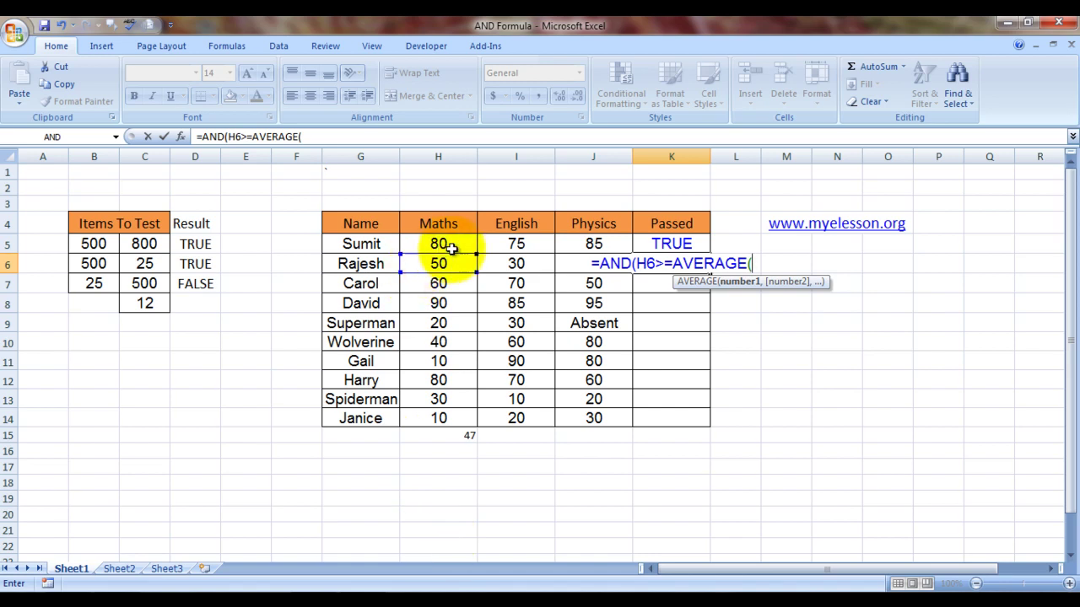
left_click_drag(455, 244, 460, 420)
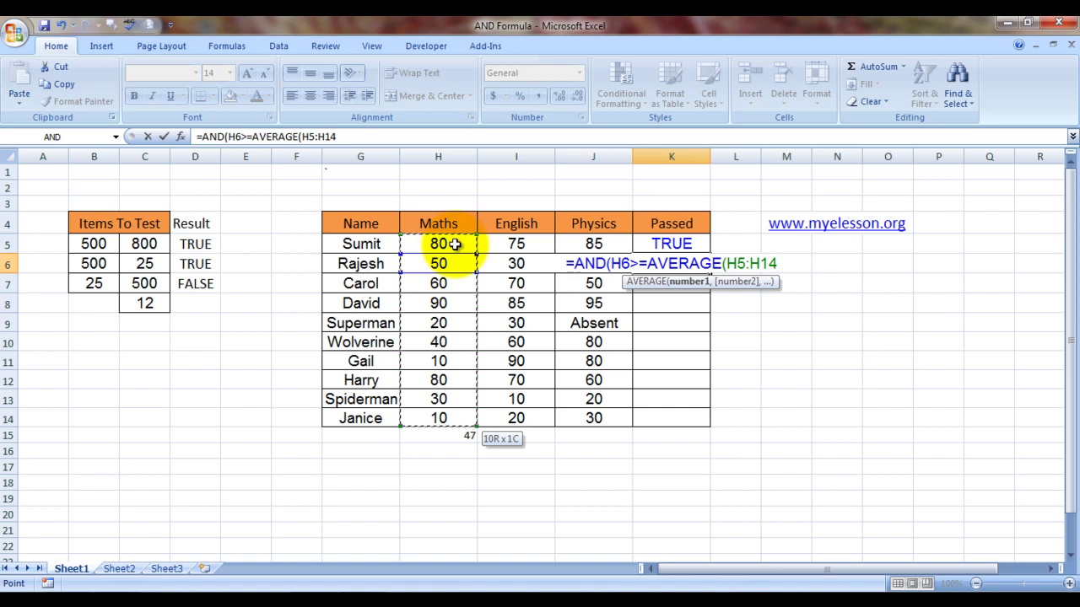
key("F4")
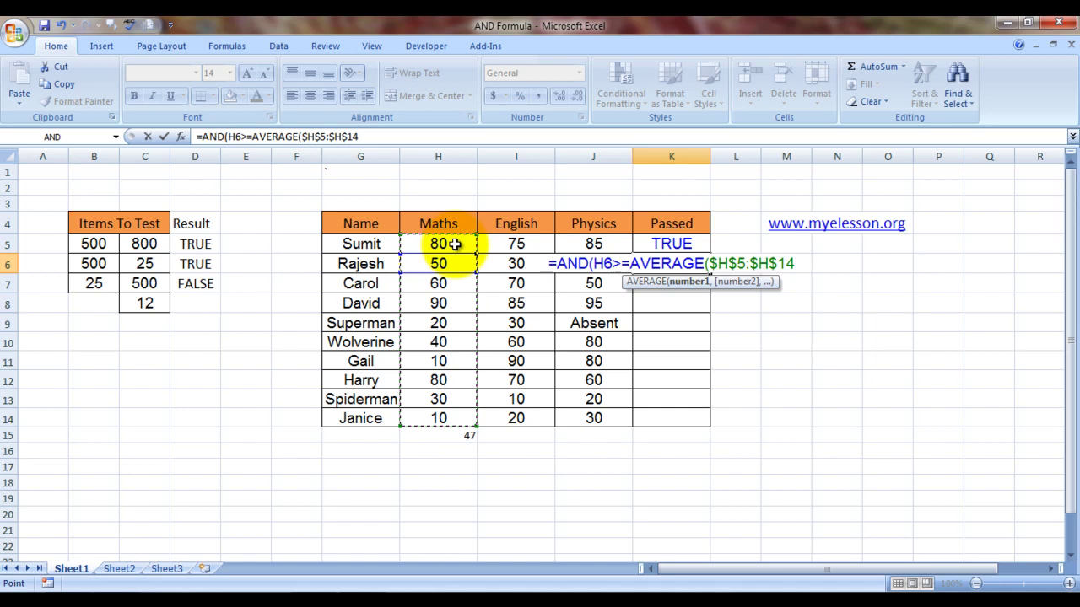
type(")")
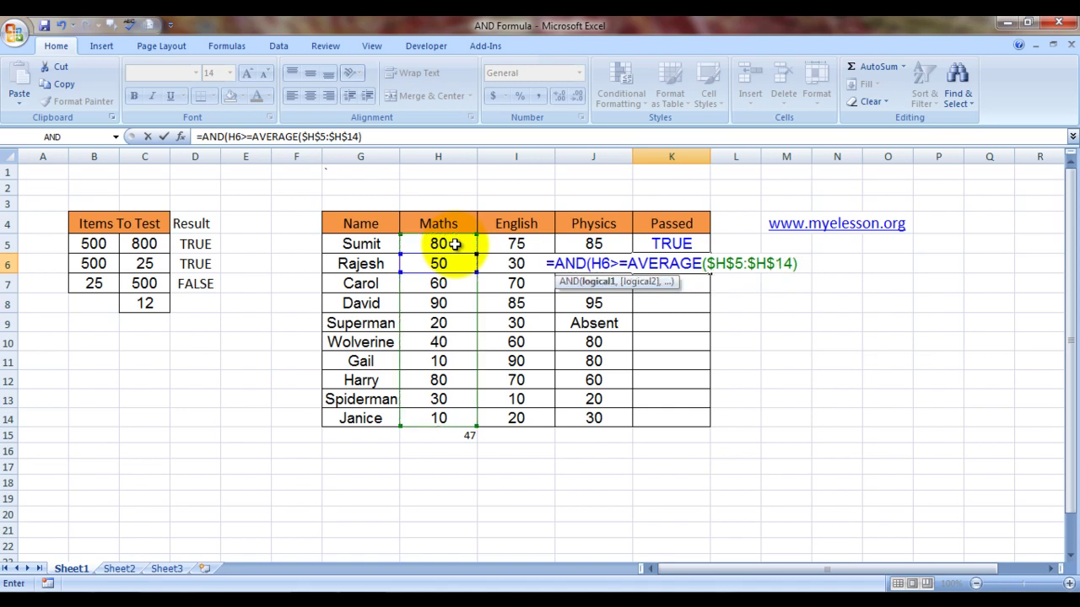
type(",")
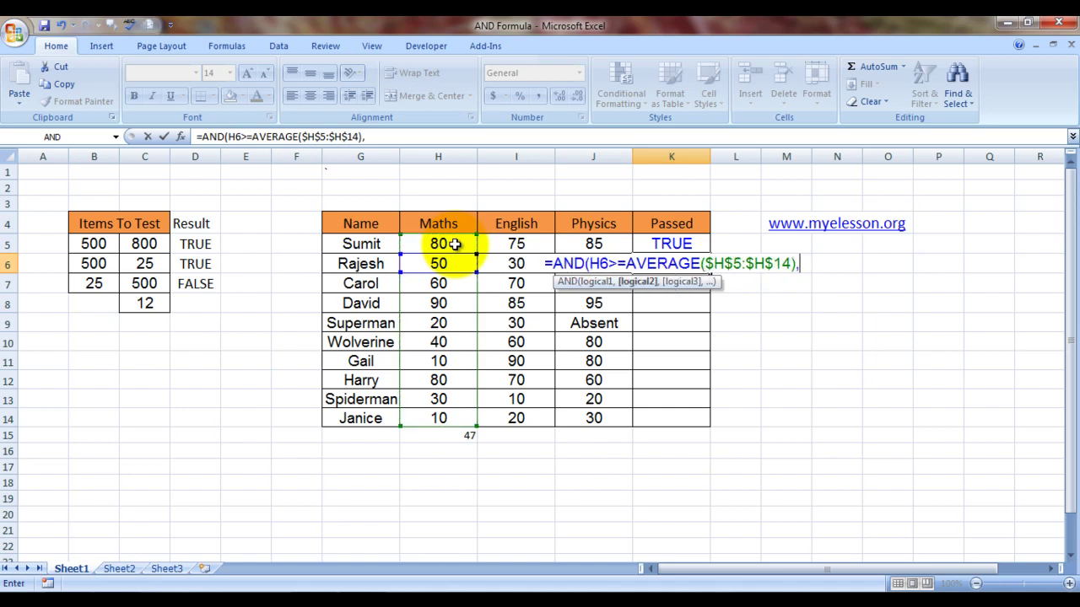
type("and")
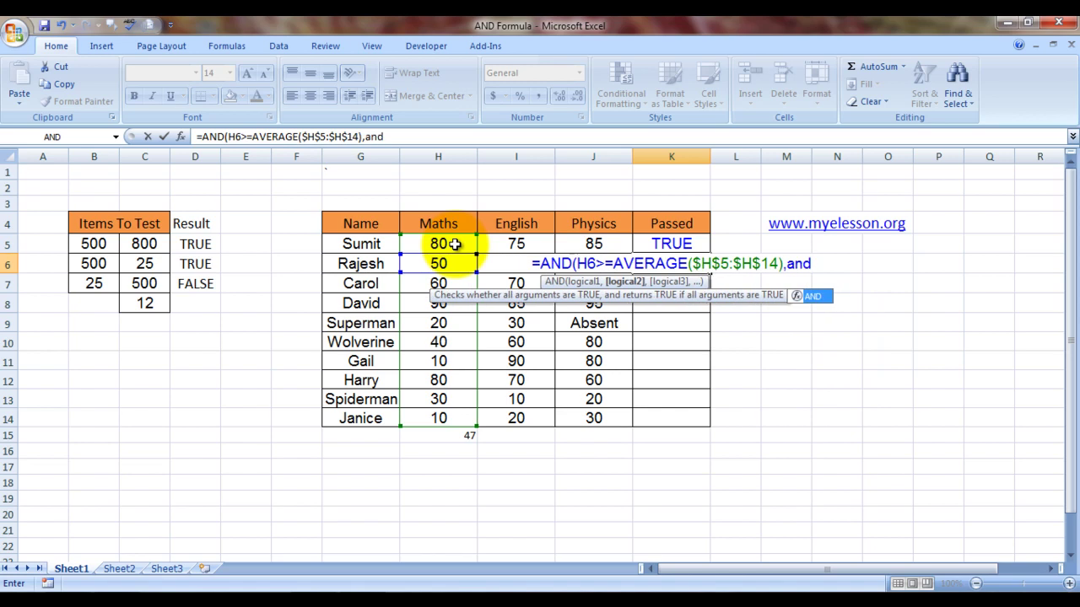
type("(")
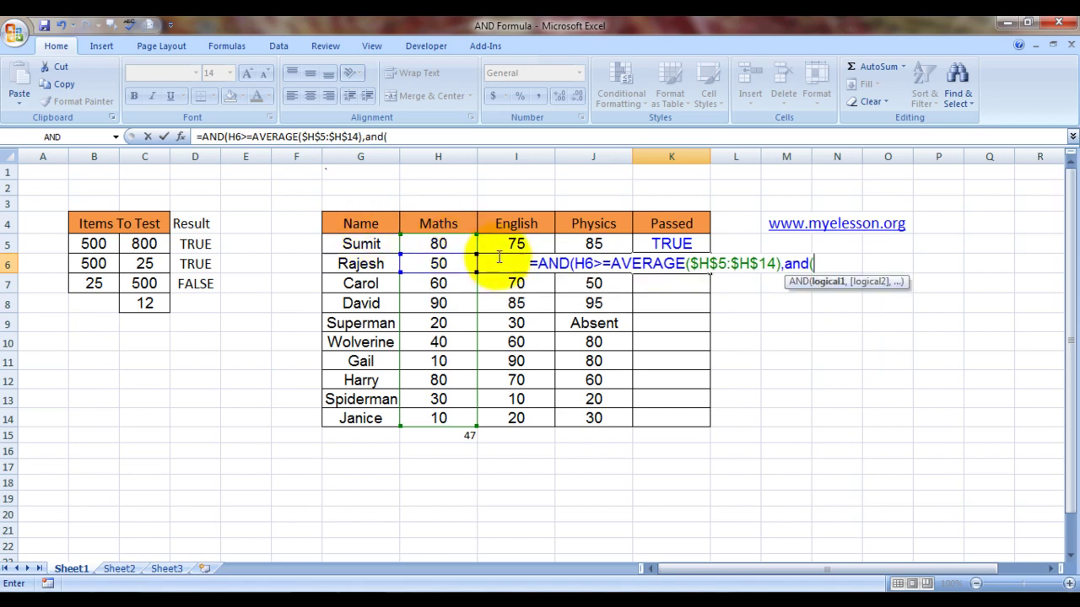
Add the English condition i6>=AVERAGE( to the K6 formula
left_click(504, 263)
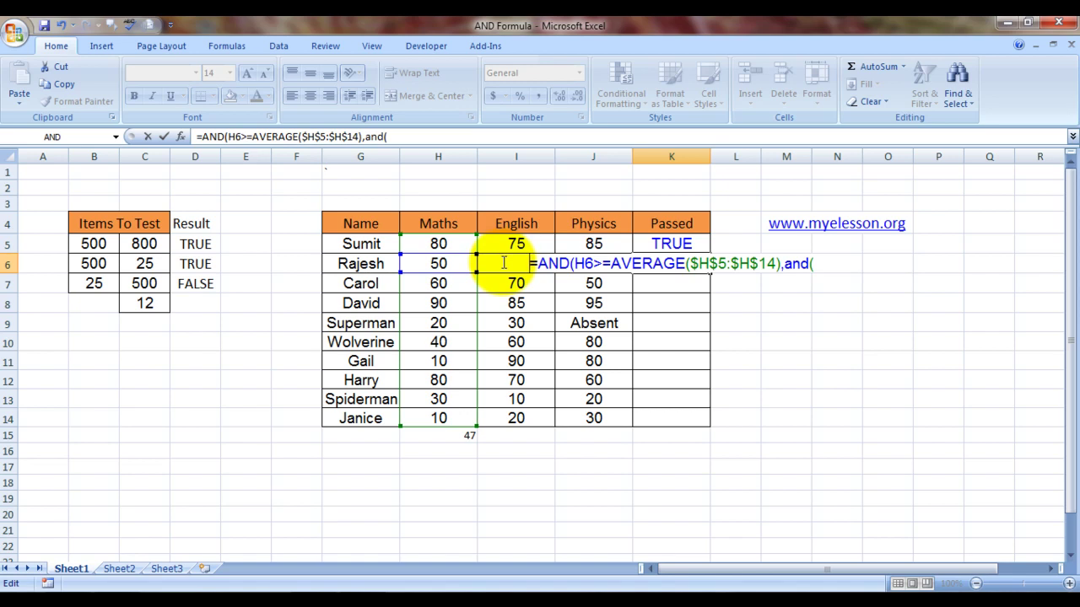
left_click(820, 261)
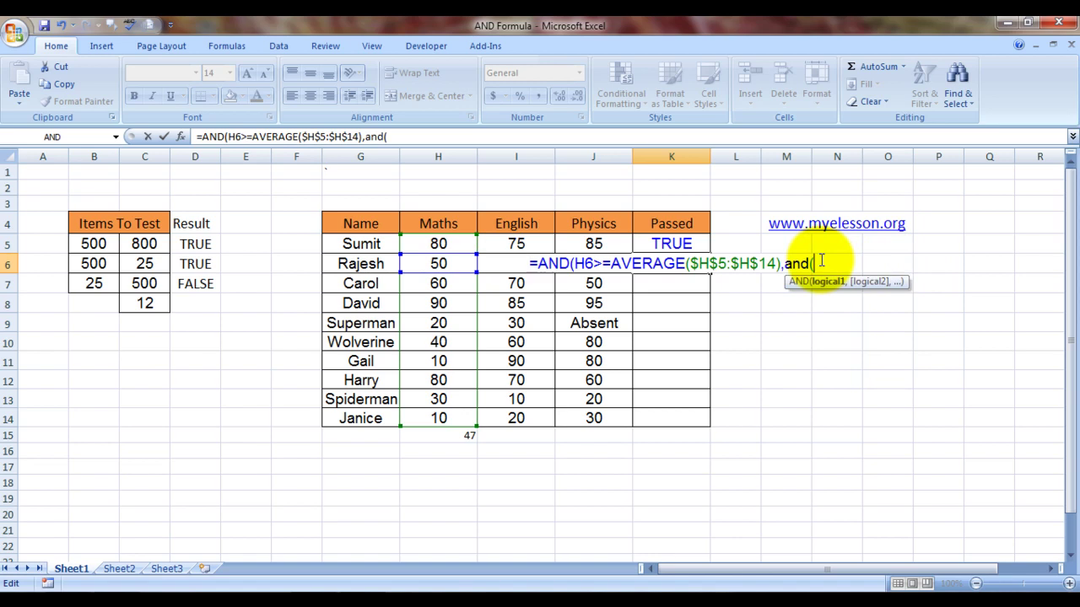
type("i6")
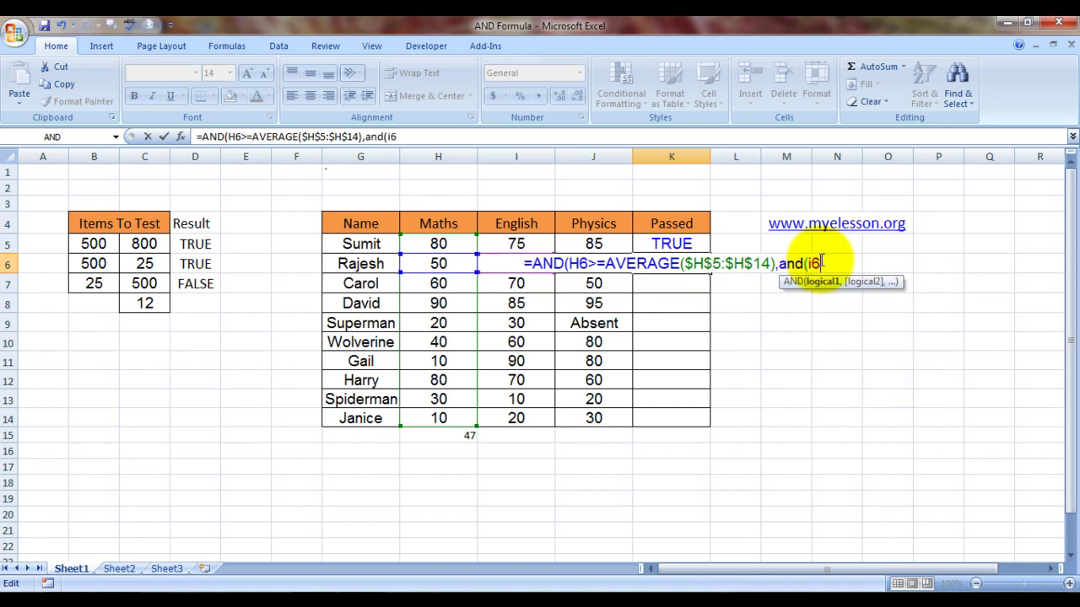
type(">=")
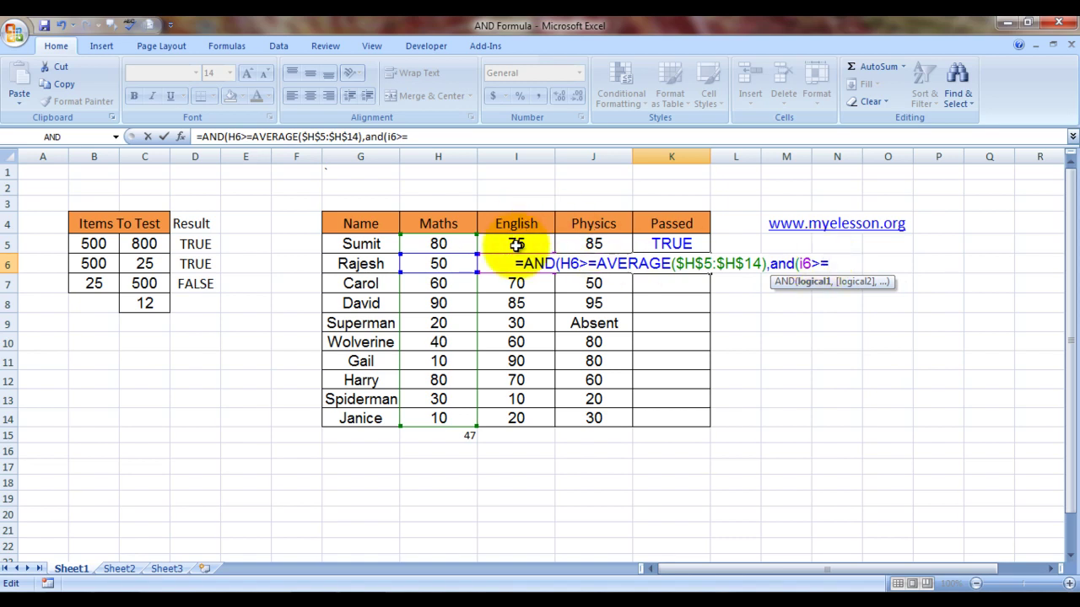
type("av")
key("Tab")
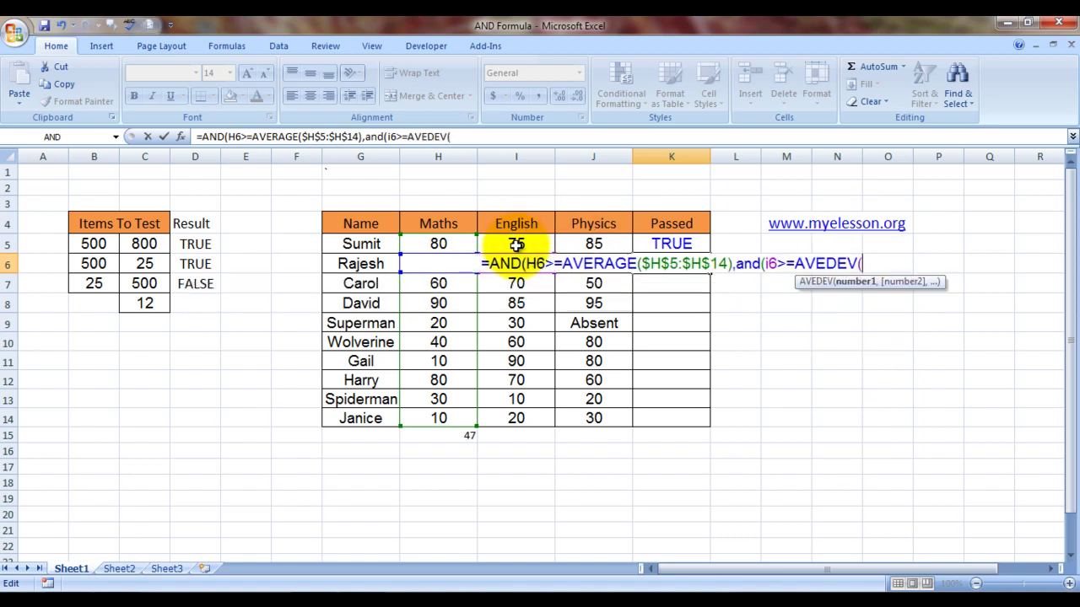
key("BackSpace")
key("BackSpace")
key("BackSpace")
key("BackSpace")
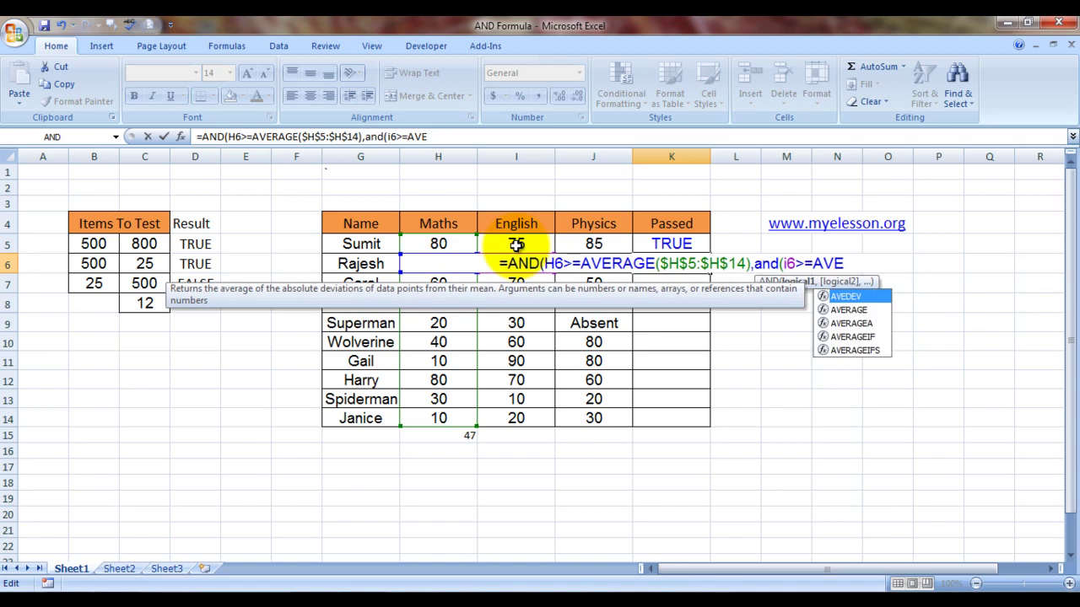
key("Down")
key("Tab")
Complete K6 with absolute $I$5:$I$14 English and j6>=AVERAGE($J$5:$J$14) Physics conditions
left_click_drag(521, 244, 516, 419)
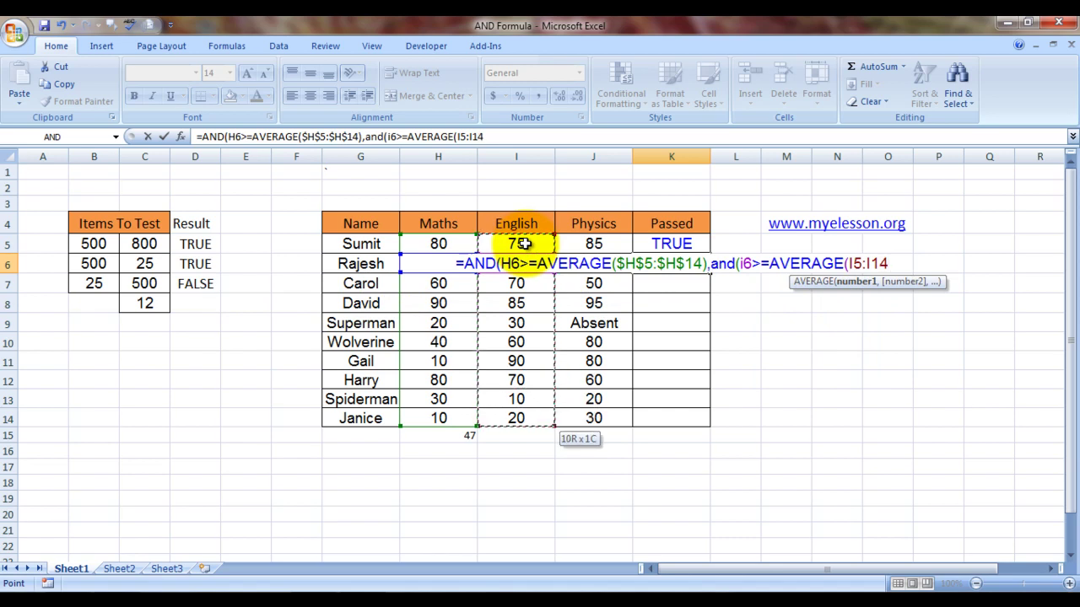
key("F4")
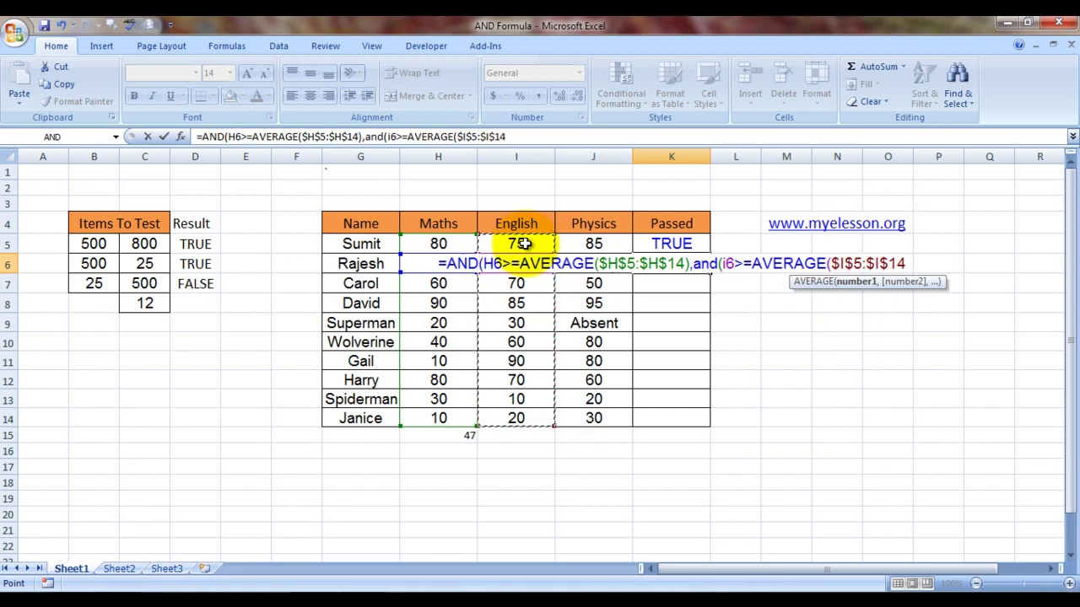
type(")")
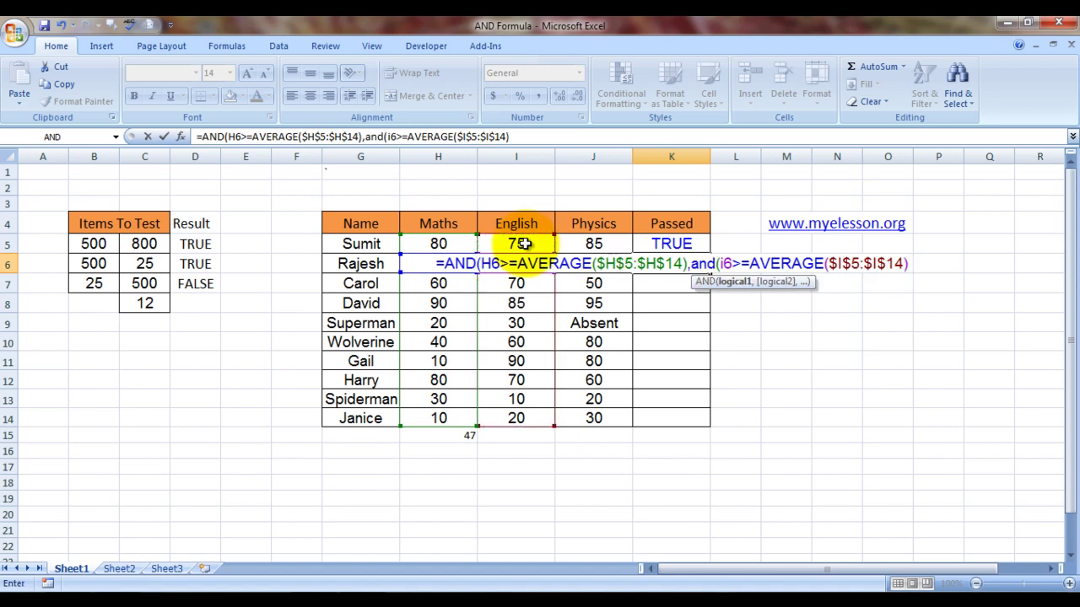
type(",")
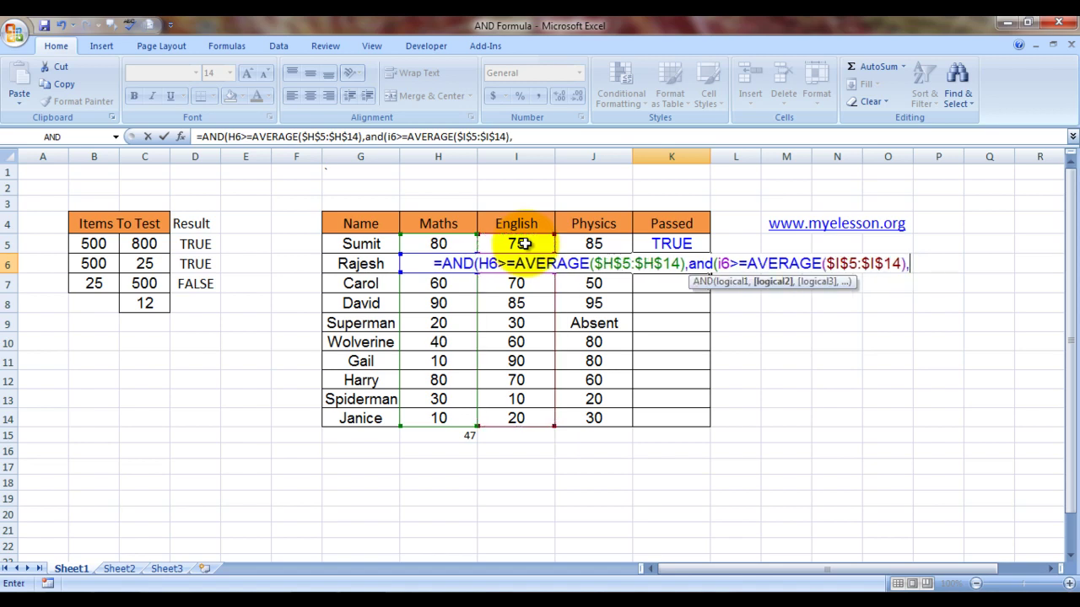
type("and")
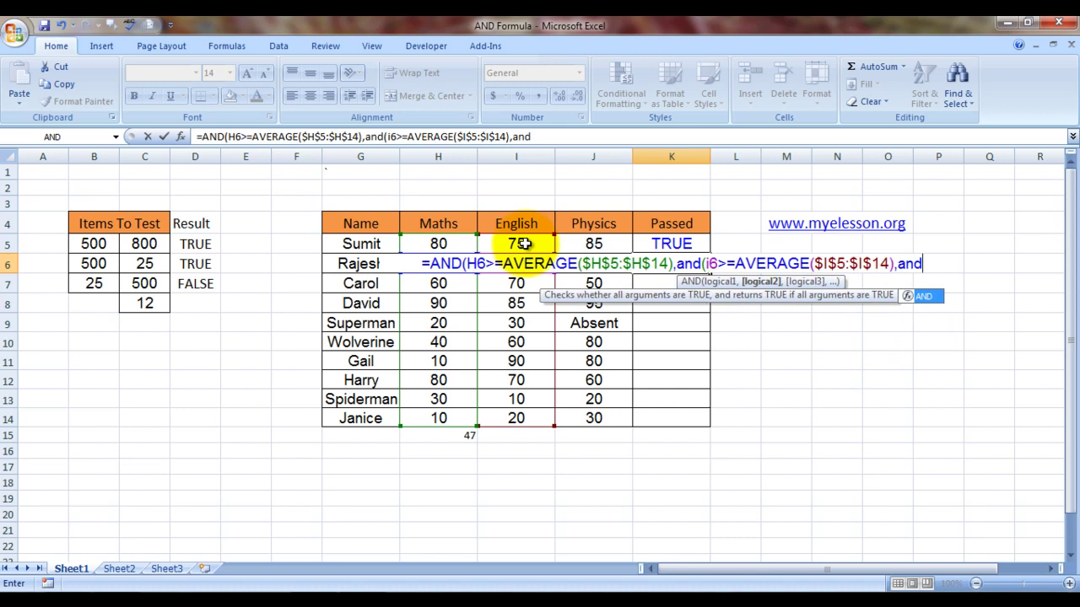
type("(")
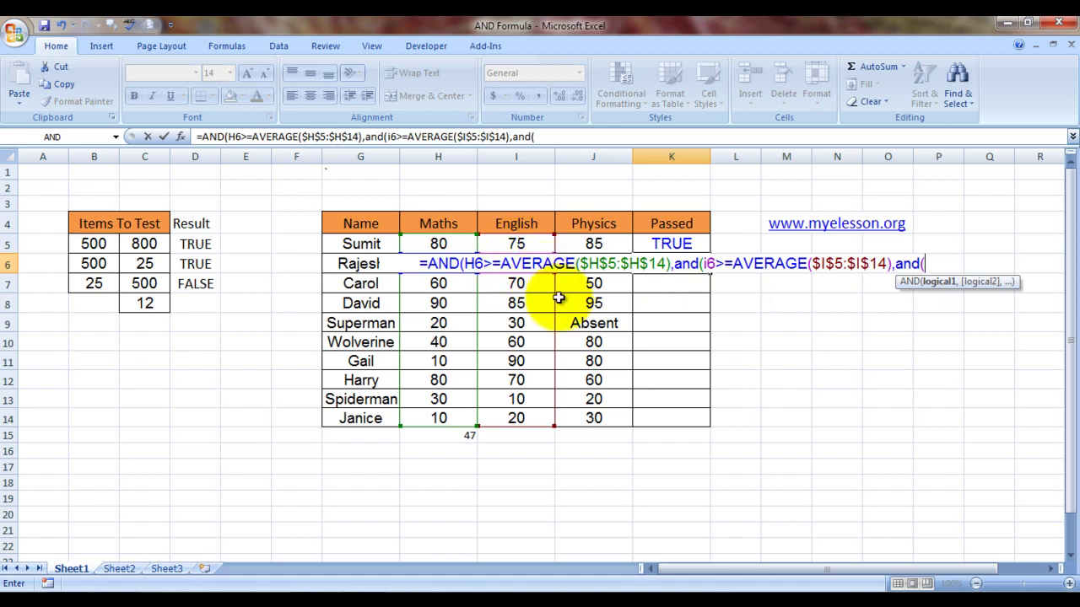
type("j6")
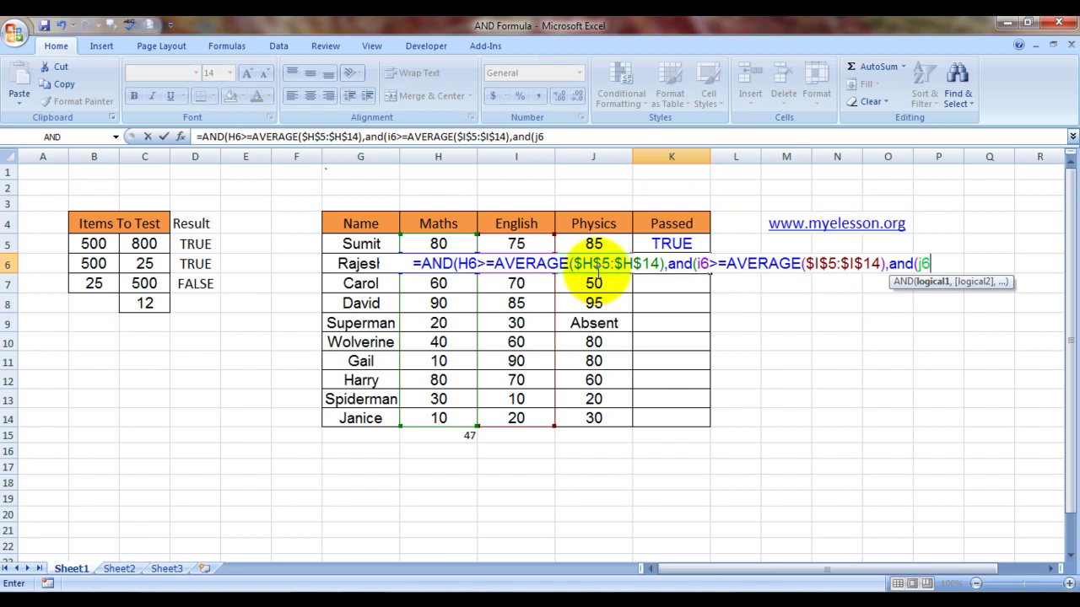
type(">=")
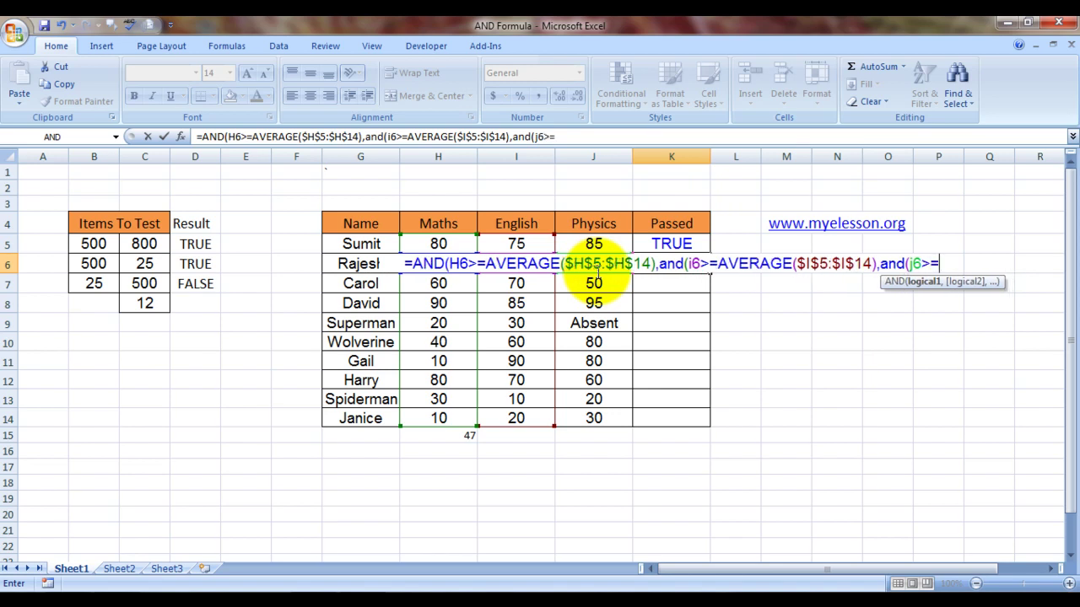
type("ave")
key("Down")
key("Tab")
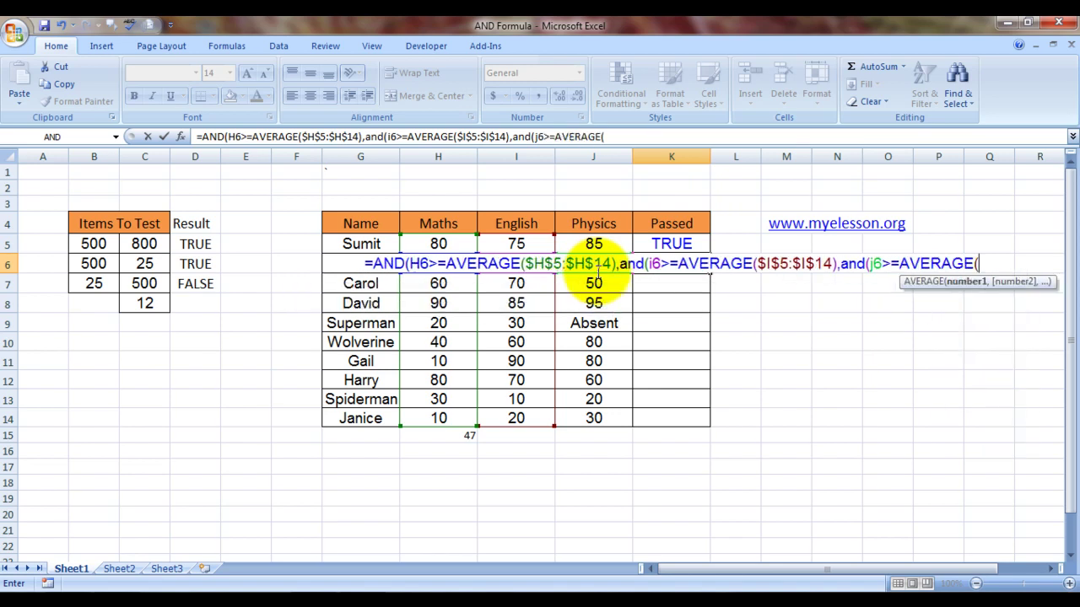
left_click_drag(599, 242, 594, 418)
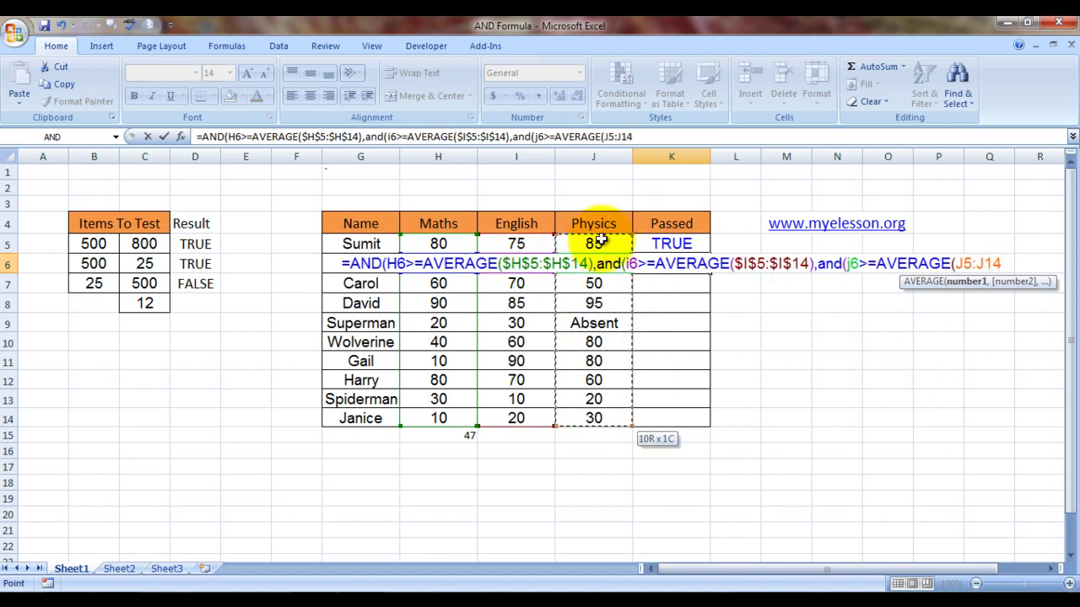
key("F4")
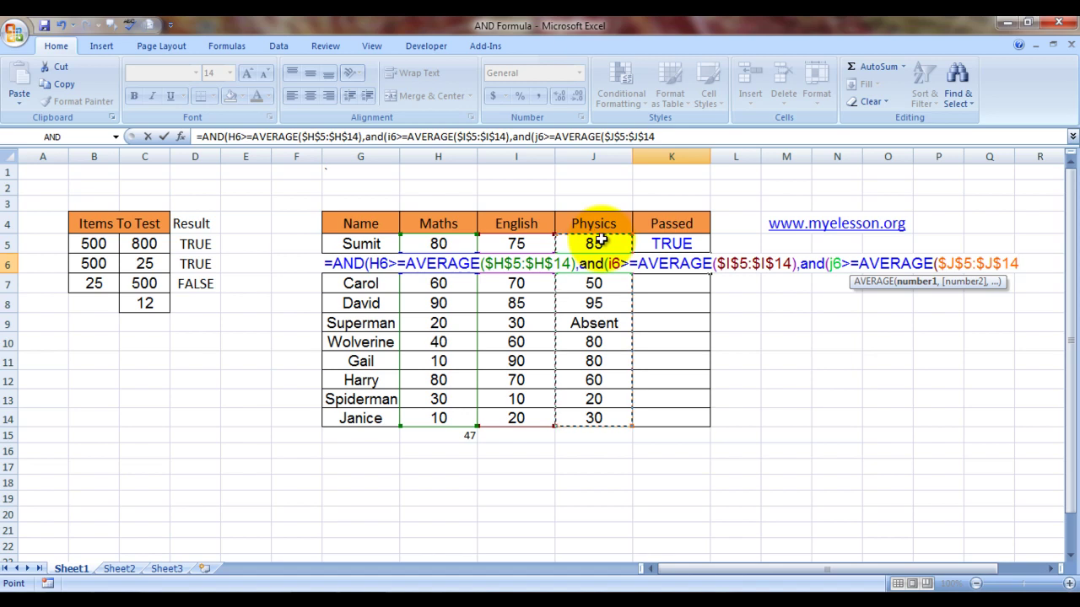
type(")")
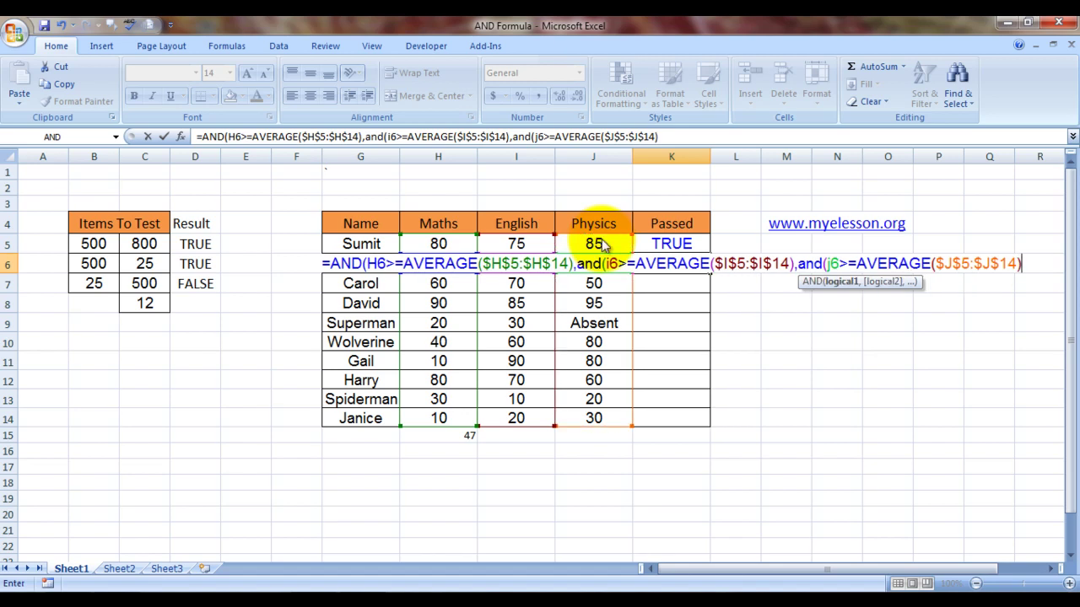
key("Return")
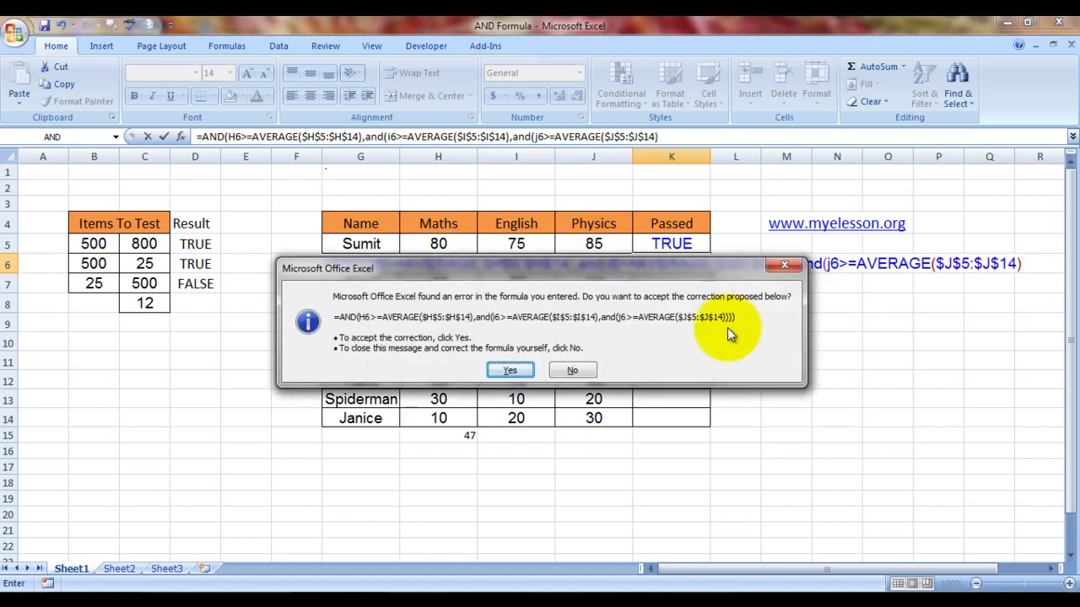
Accept Excel's proposed formula correction so K6 returns FALSE
left_click(510, 369)
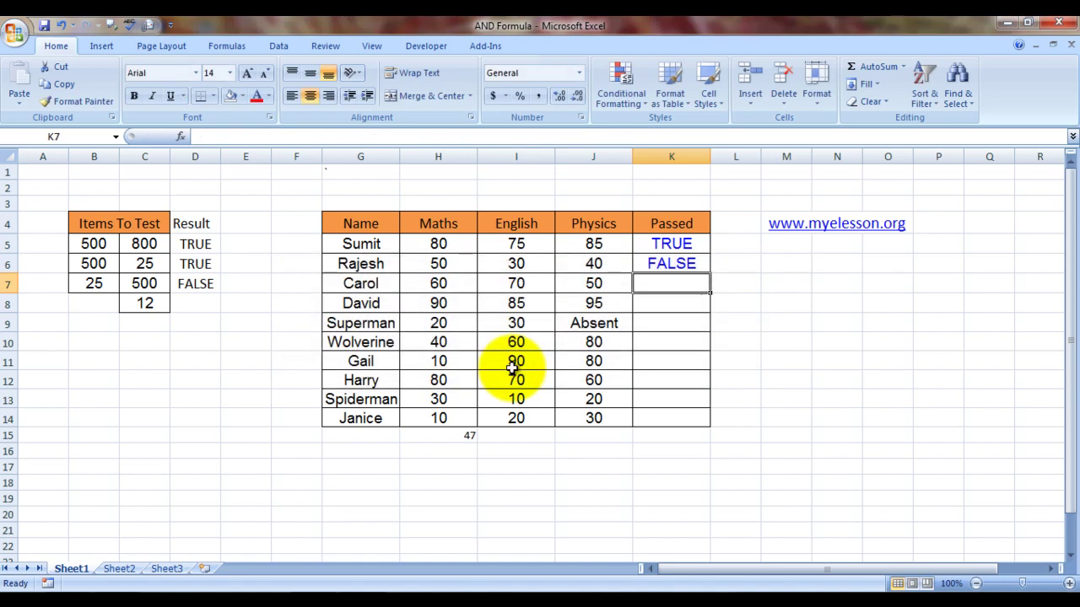
key("Up")
key("Left")
key("Left")
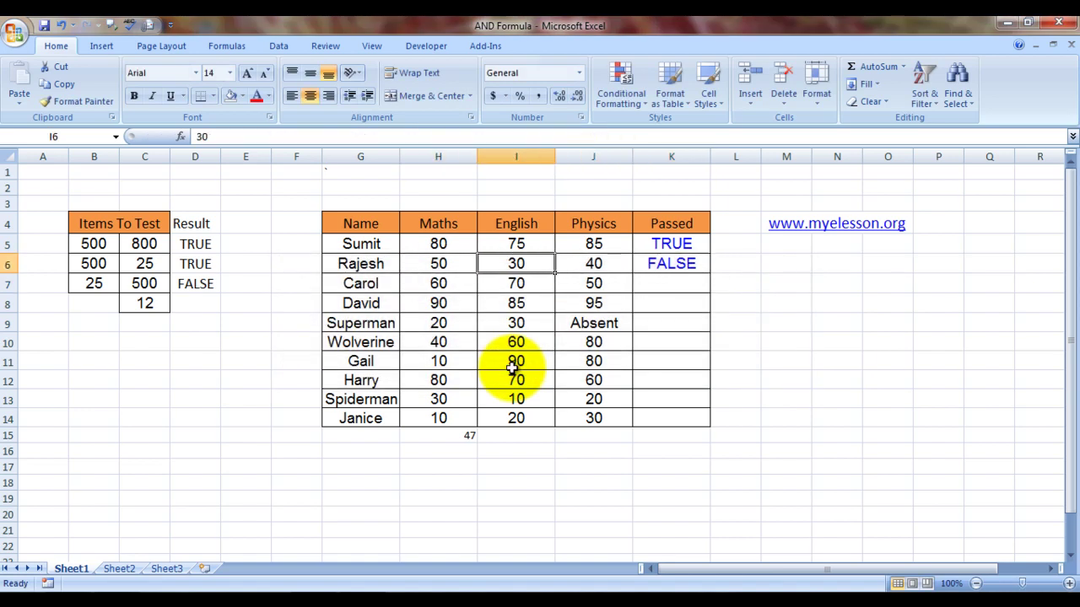
key("Left")
key("Down")
key("Down")
key("Down")
key("Down")
key("Down")
key("Down")
key("Down")
key("Down")
key("Down")
key("Right")
key("Left")
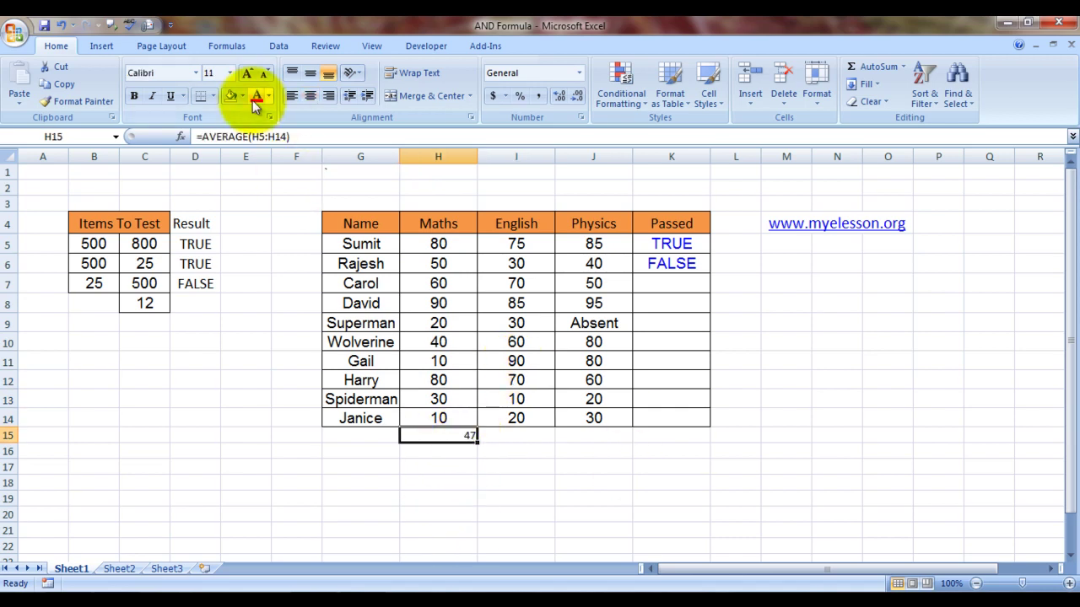
Set the Maths average 47 in H15 to font size 16 and centre it
left_click(229, 72)
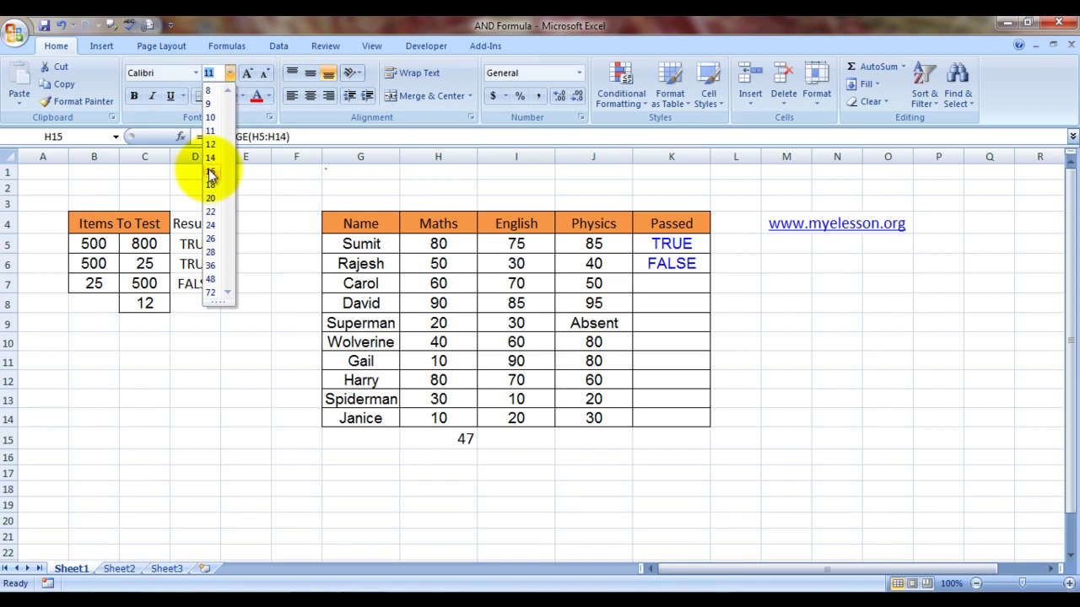
left_click(211, 173)
left_click(311, 96)
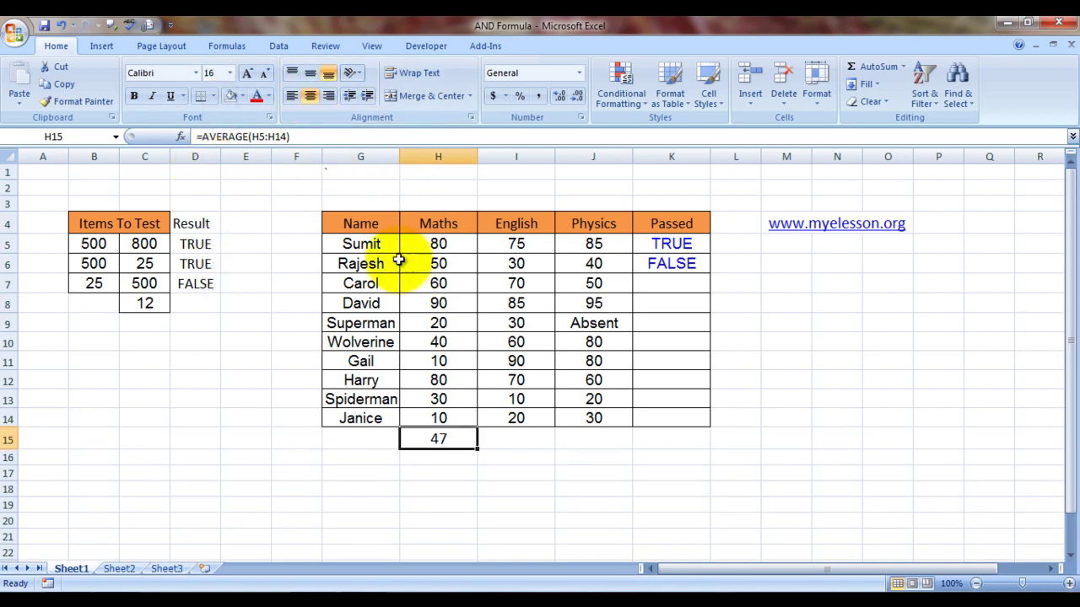
left_click(432, 243)
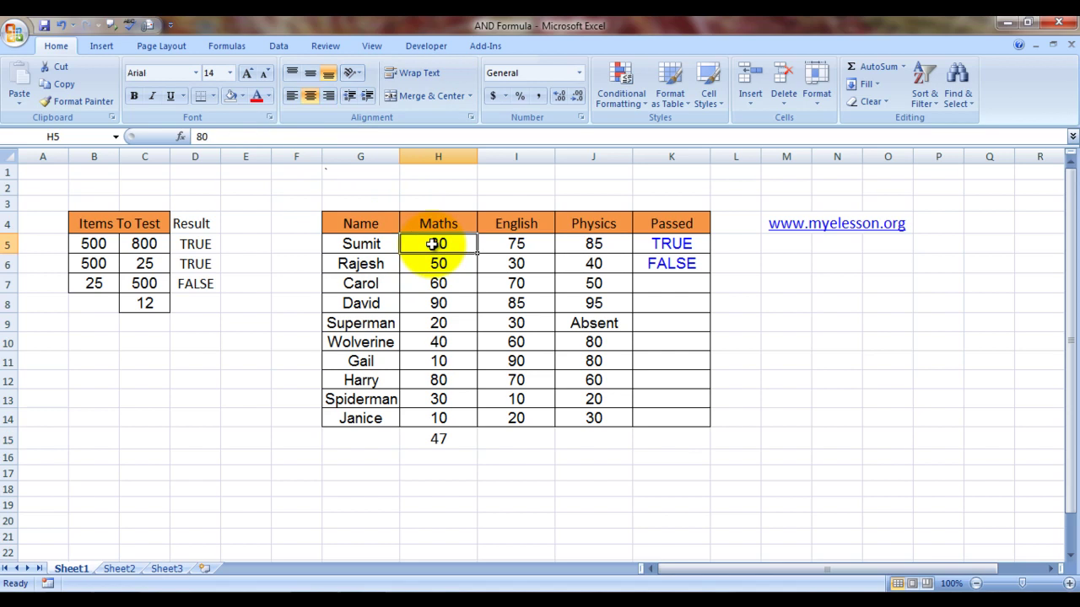
left_click(523, 437)
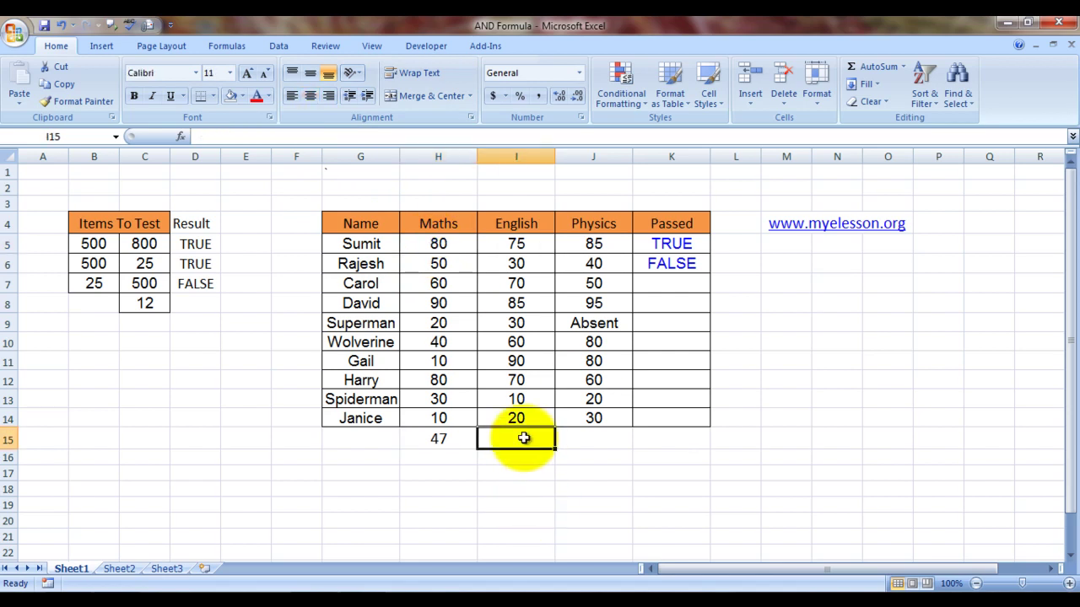
Insert AutoSum Average formulas for English in I15 and Physics in J15
key("alt")
key("h")
key("u")
key("a")
key("Return")
key("Up")
key("Right")
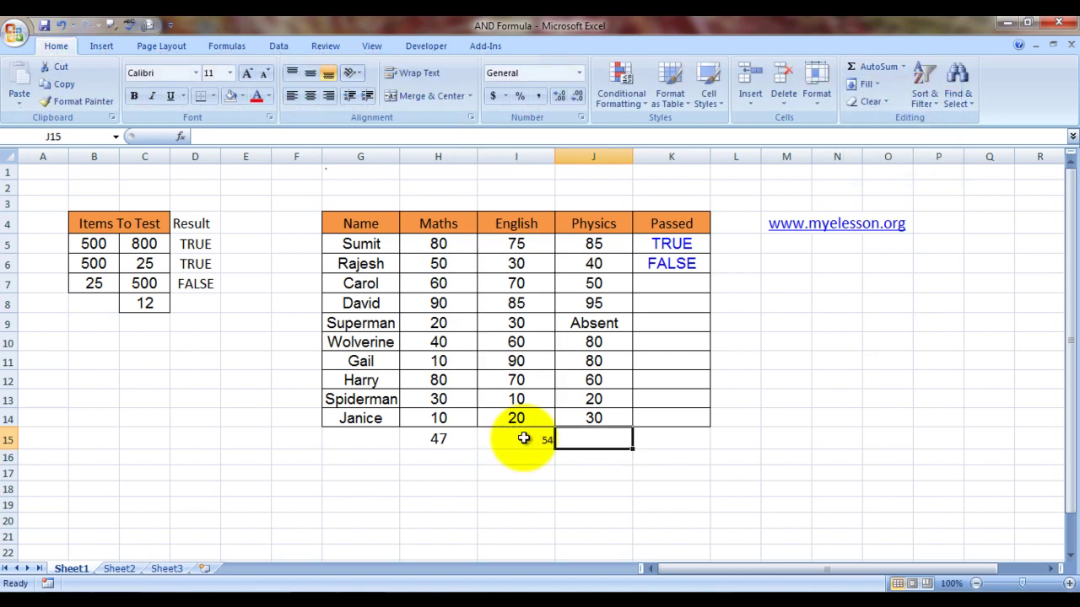
key("alt+h")
key("u")
key("a")
key("Return")
key("Up")
key("Left")
Copy H15's size-16 centred formatting onto I15 and J15 with Format Painter
key("shift+Right")
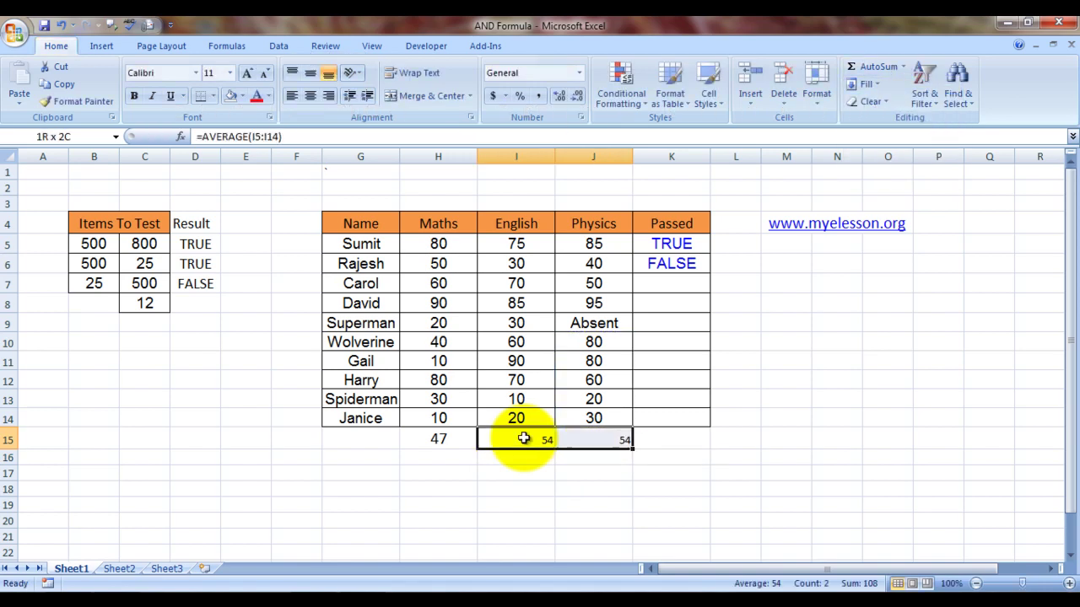
key("Left")
left_click(92, 108)
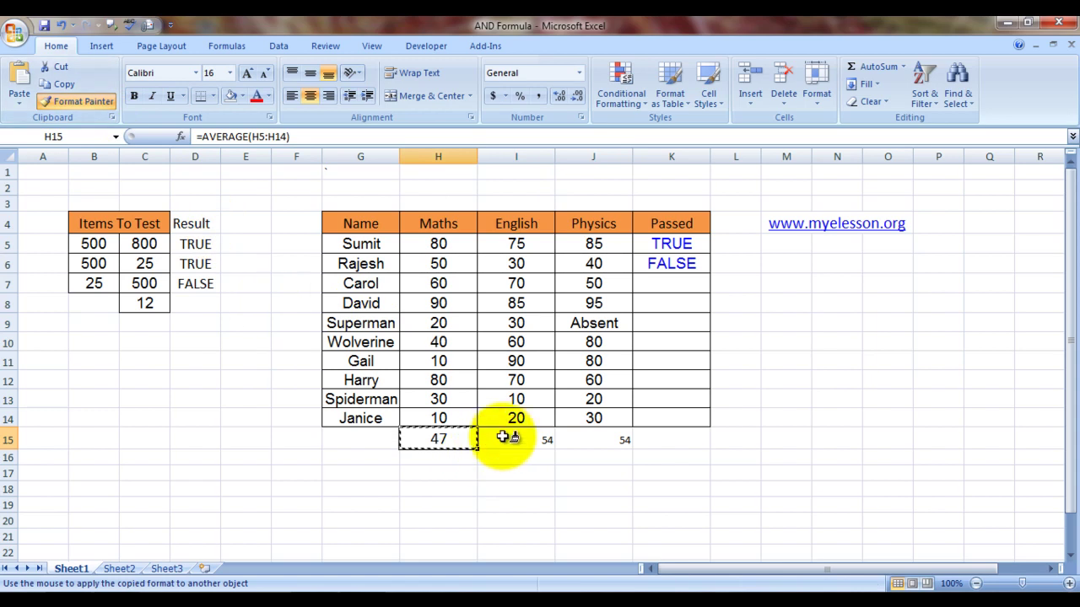
left_click_drag(506, 439, 588, 441)
left_click(578, 486)
Reapply AutoSum Average to the Physics average in J15
key("Right")
key("Up")
key("Up")
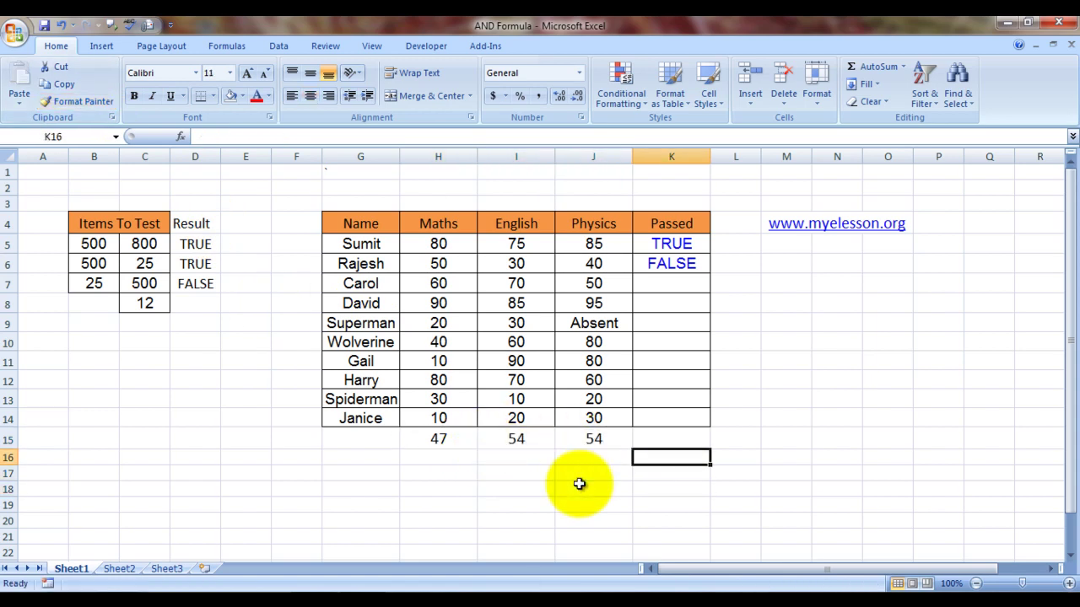
key("Up")
key("Left")
Re-enter the AutoSum Average formula for English in I15
key("Left")
key("Right")
key("alt")
key("h")
key("u")
key("Return")
key("Escape")
key("Left")
key("alt")
key("h")
key("u")
key("a")
key("Return")
key("Up")
key("Right")
Check the Maths, English and Physics average formulas in row 15 against row 6's scores
key("Left")
key("Up")
key("Up")
key("Up")
key("Up")
key("Up")
key("Up")
key("Up")
key("Up")
key("Left")
key("Right")
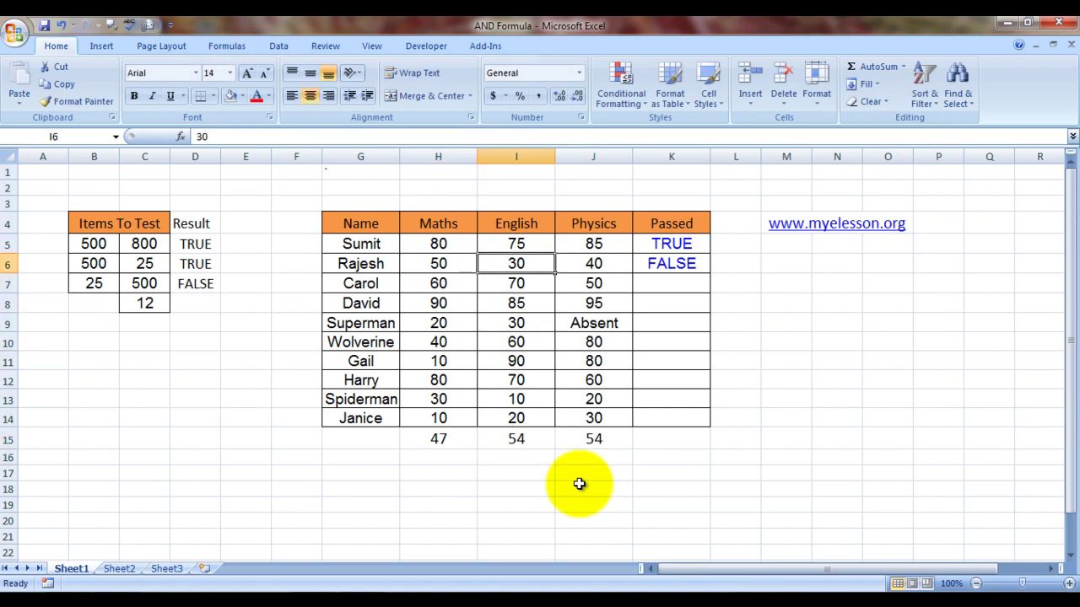
left_click(444, 438)
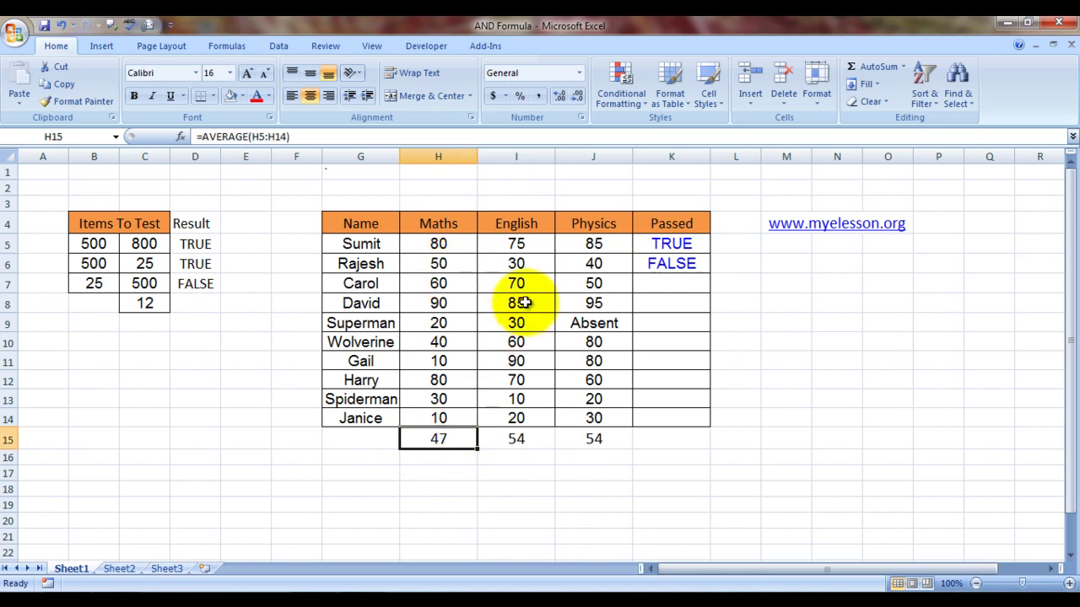
left_click(534, 264)
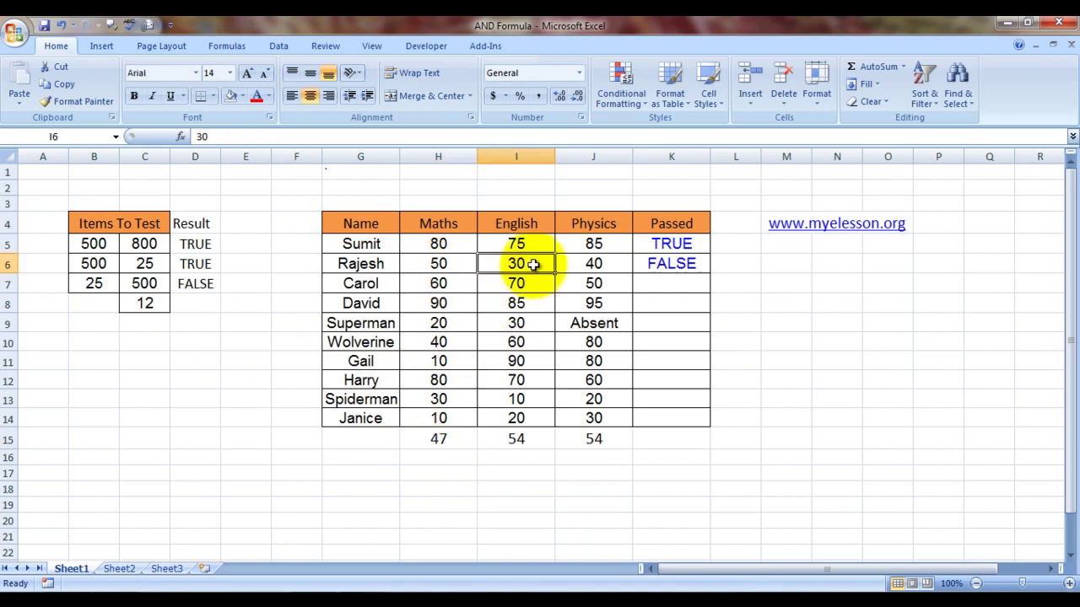
left_click(534, 442)
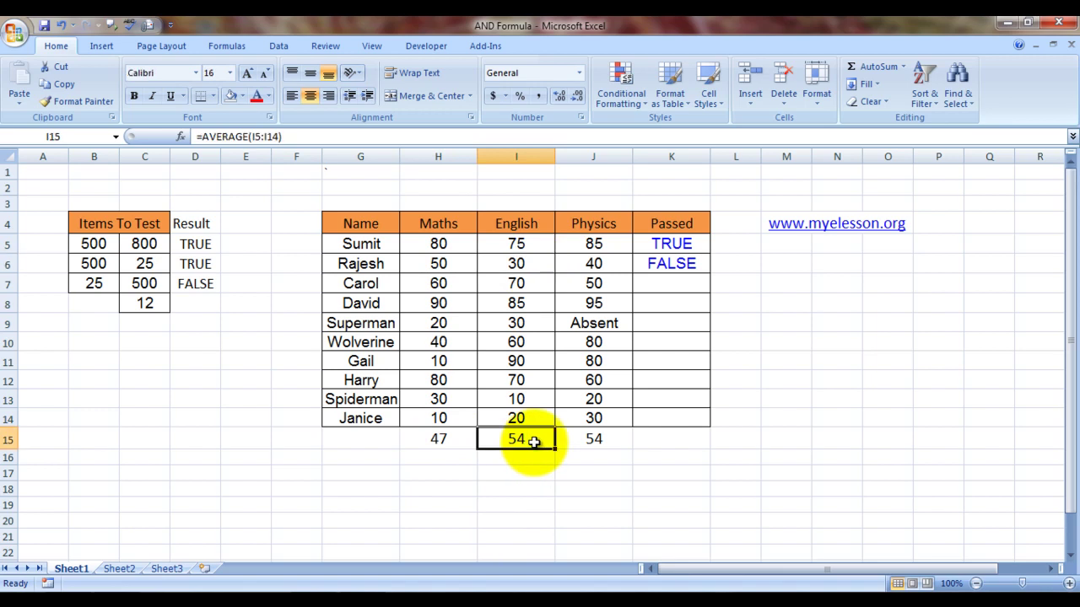
left_click(611, 263)
left_click(590, 440)
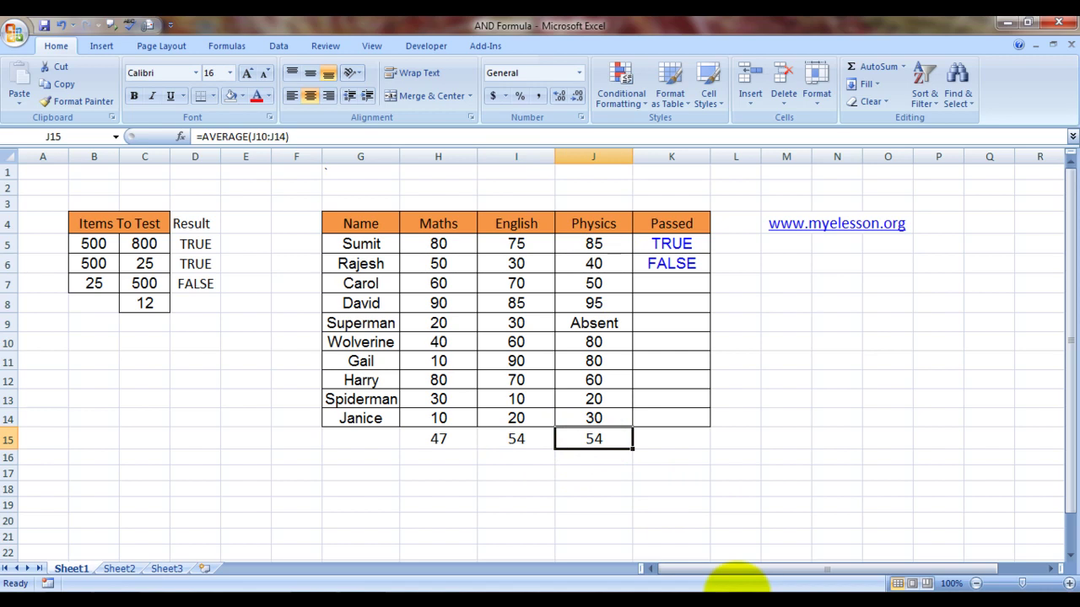
Copy the AND formula in cell K6
key("Right")
key("Right")
key("Up")
key("Up")
key("Up")
key("Up")
key("Up")
key("Up")
key("Up")
key("Up")
key("Up")
key("Left")
key("Down")
key("Up")
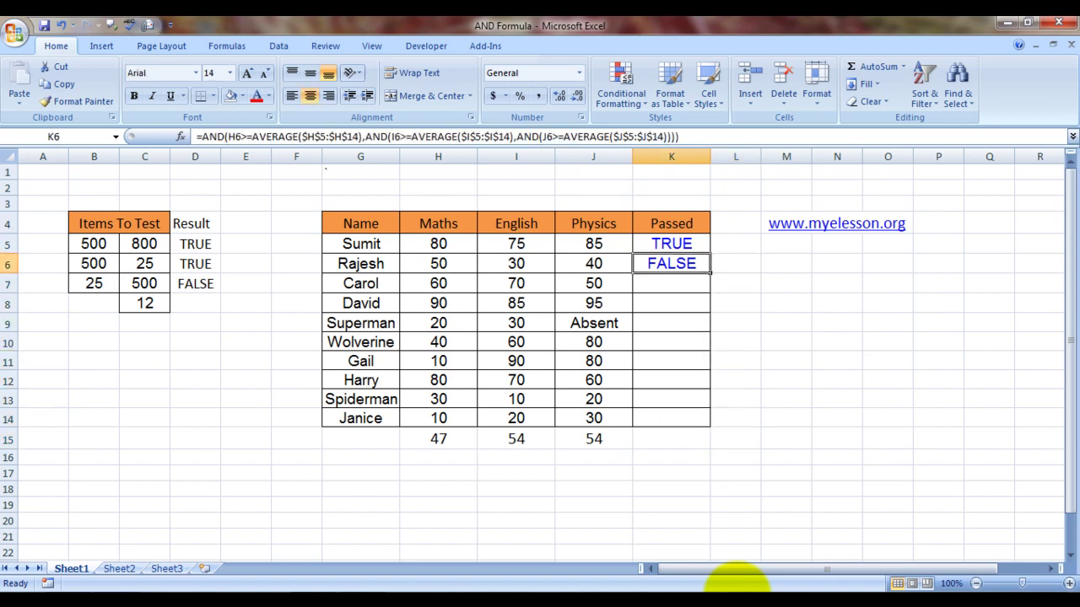
key("Down")
Paste it into K7:K14, giving TRUE in K8 and K12 and FALSE elsewhere
key("Up")
key("ctrl+c")
key("Down")
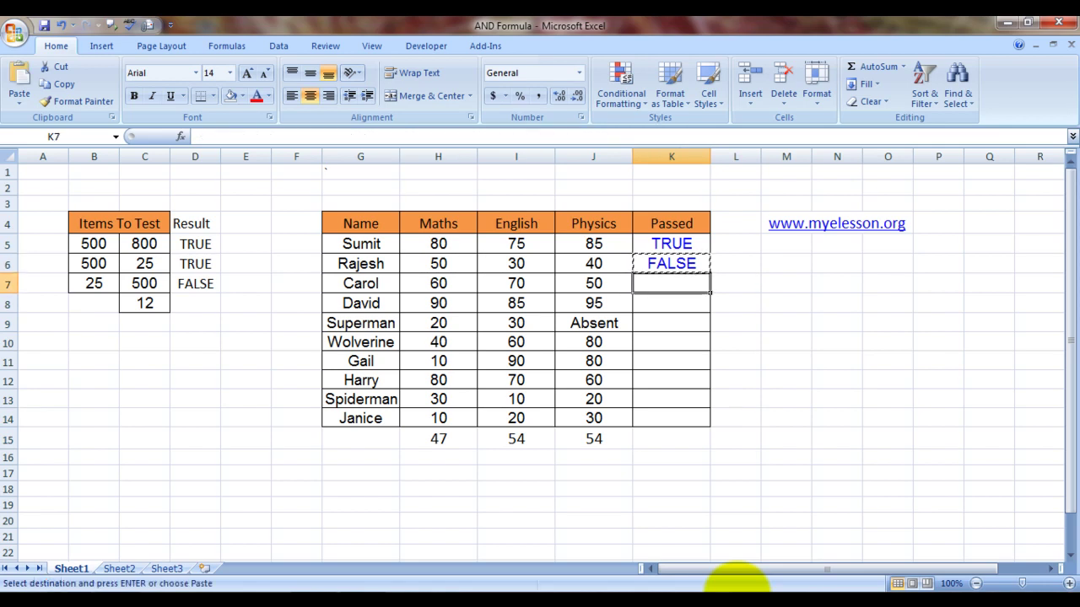
key("shift+Down")
key("shift+Down")
key("shift+Down")
key("shift+Down")
key("shift+Down")
key("shift+Down")
key("shift+Down")
key("ctrl+v")
key("Escape")
key("Up")
key("Down")
key("Down")
key("Down")
key("Down")
key("Down")
key("Down")
key("Down")
key("Down")
key("Right")
key("Up")
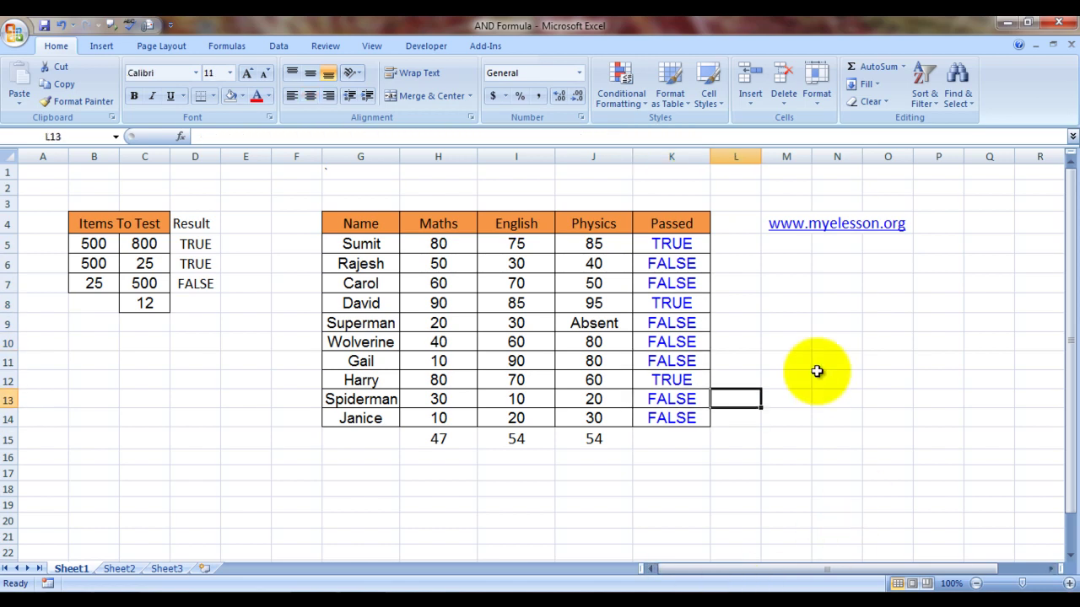